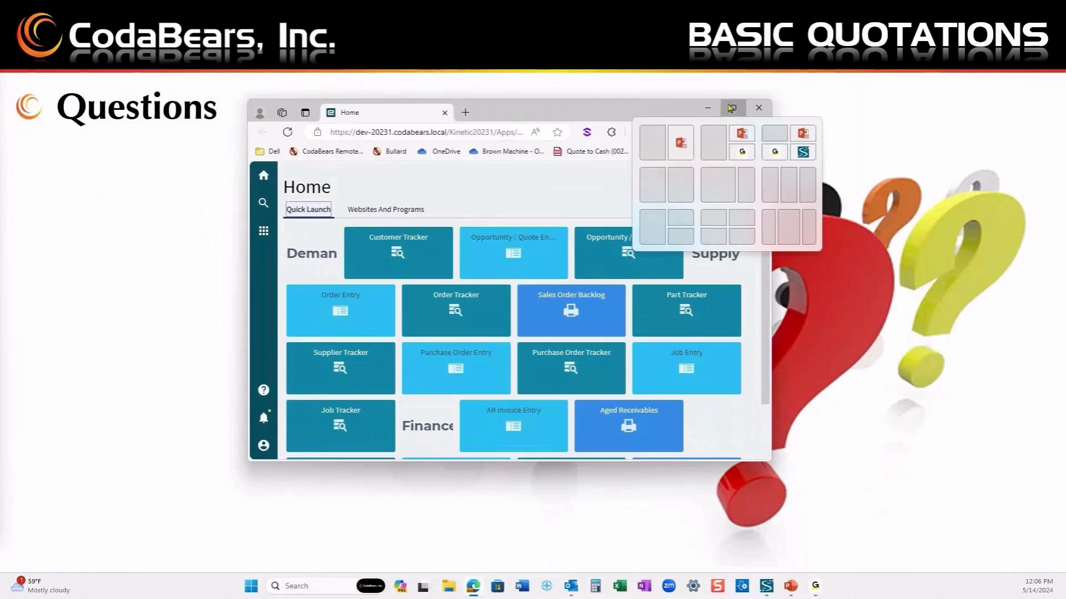
Create a new quote in Opportunity / Quote Entry and enter TEST PO 123 as its PO.
click(731, 107)
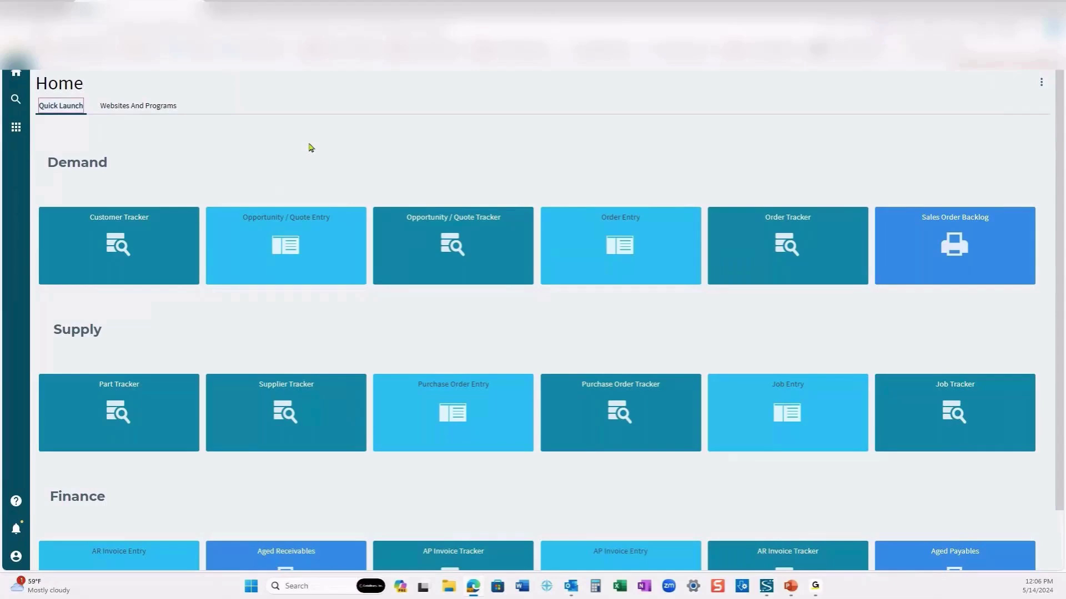
click(289, 248)
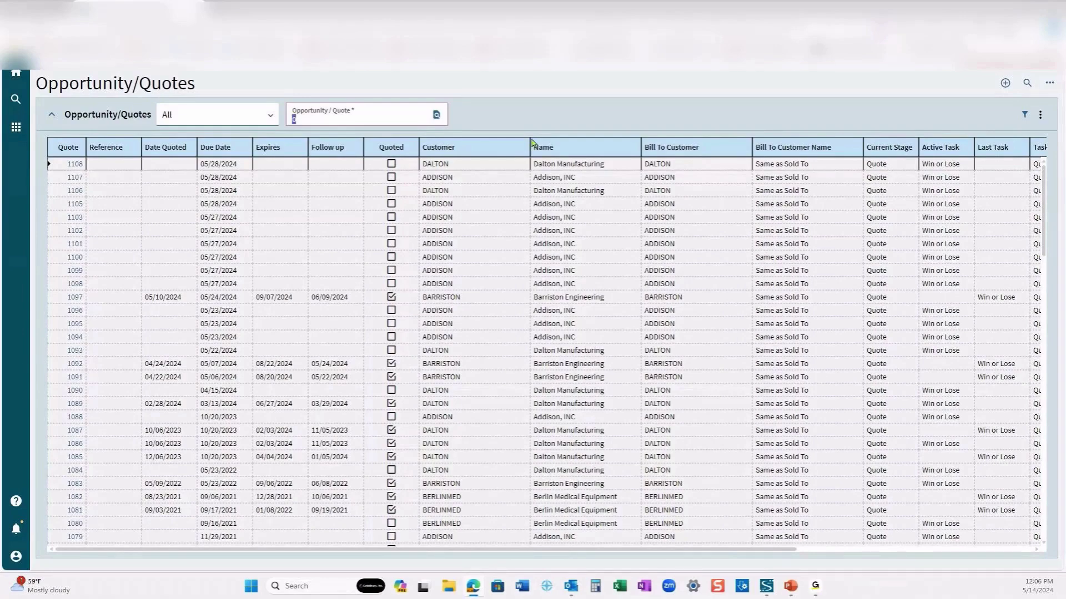
click(1005, 84)
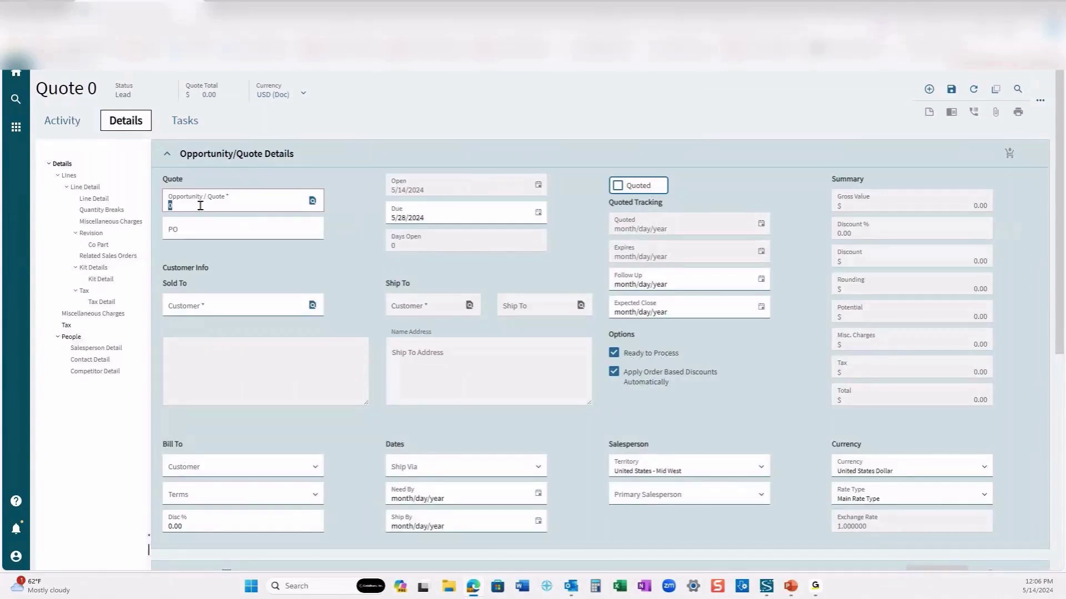
click(208, 236)
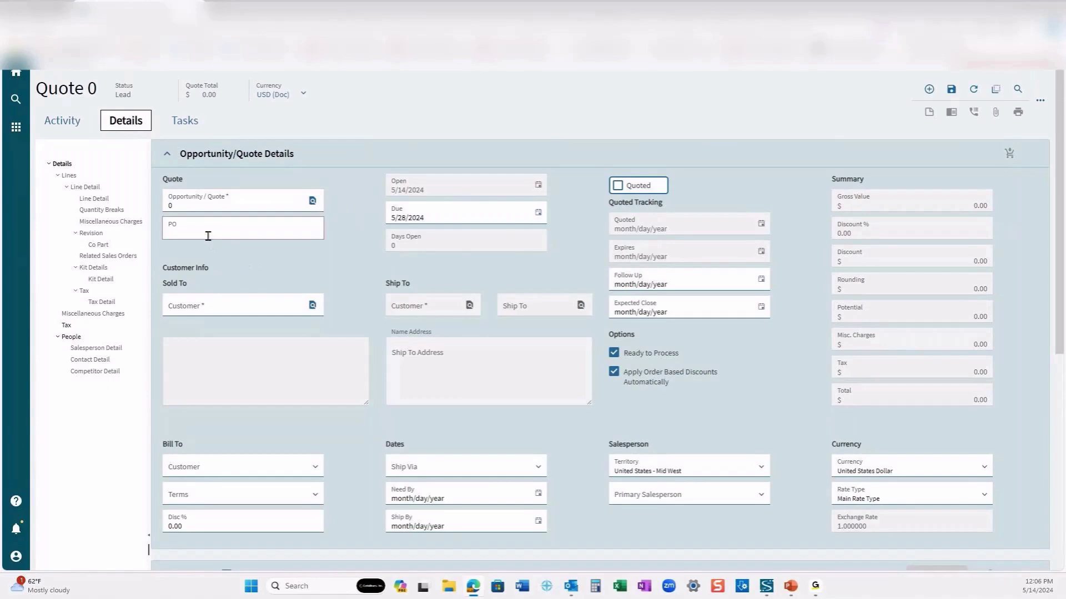
text(TEST PO 123)
Look up Dalton Manufacturing in the customer search and assign it as the quote's sold-to customer.
click(261, 307)
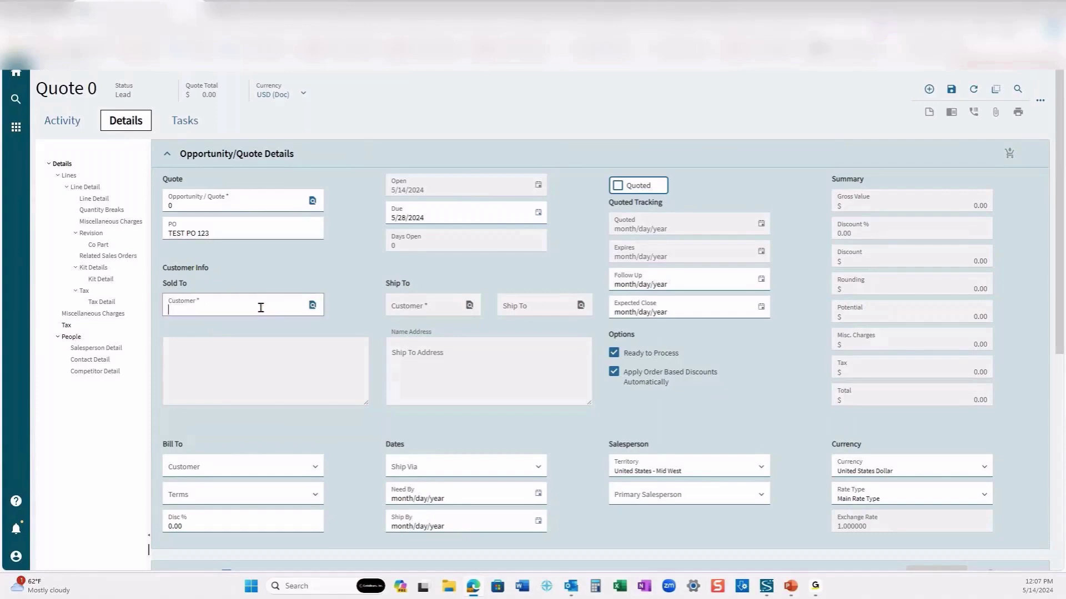
click(313, 305)
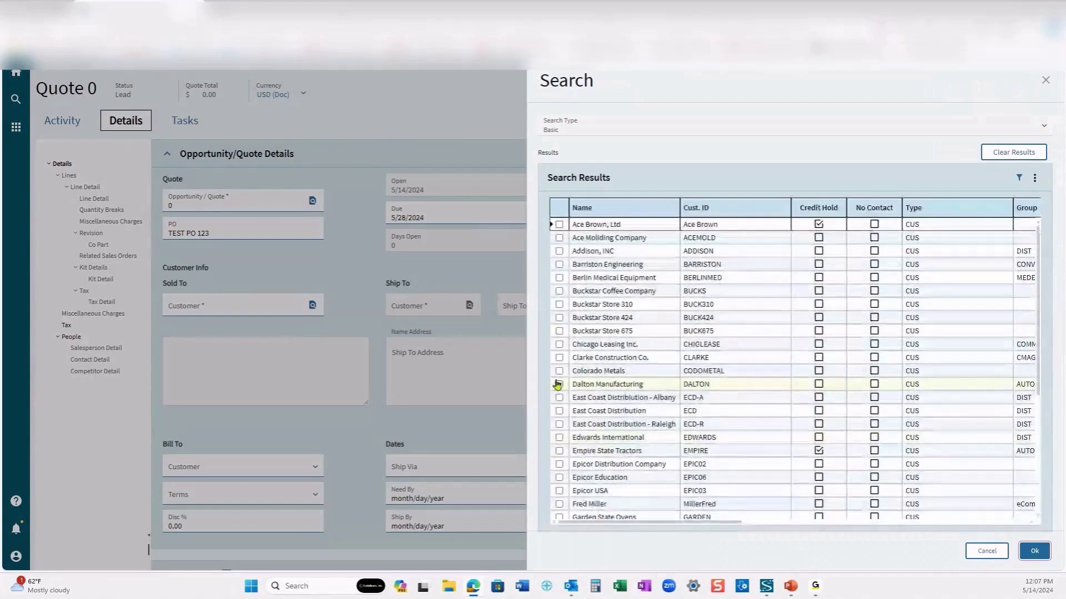
click(559, 385)
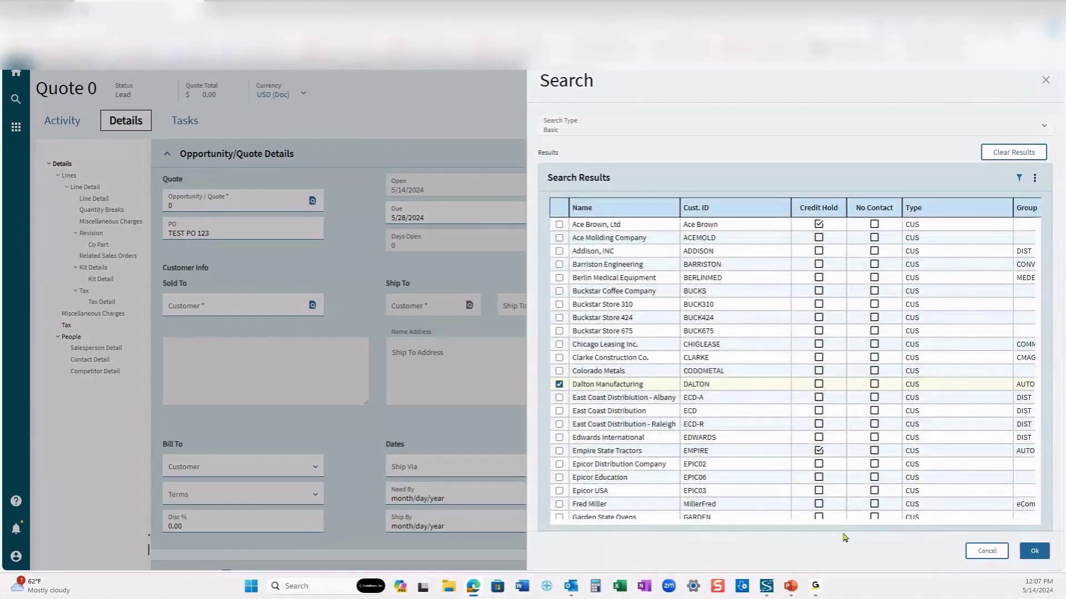
click(1034, 550)
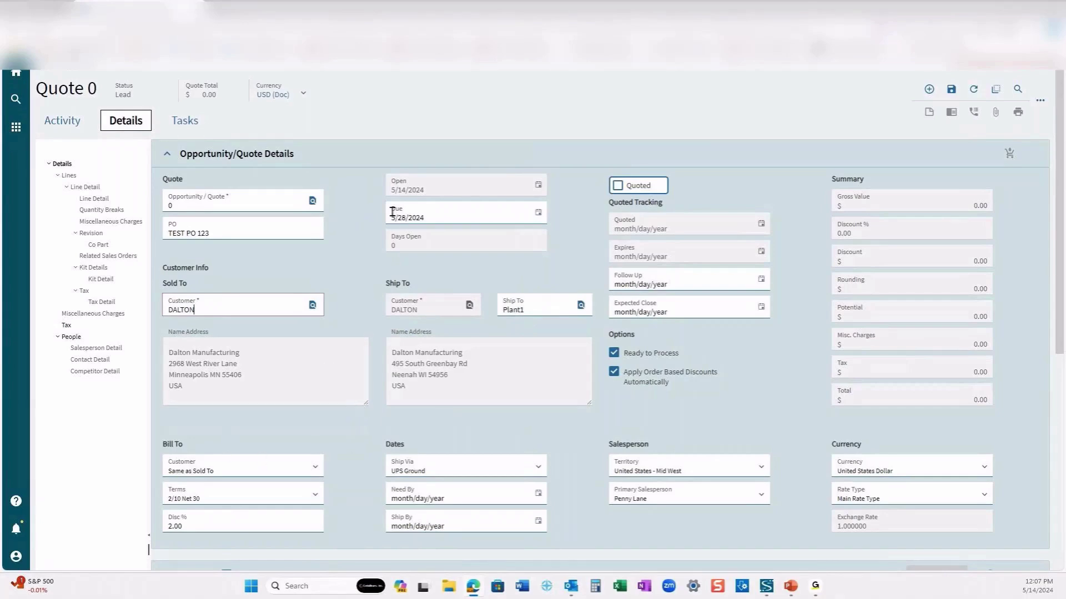
Set the quote's Need By and Ship By dates to 5/31/2024 and save the quote.
double_click(477, 214)
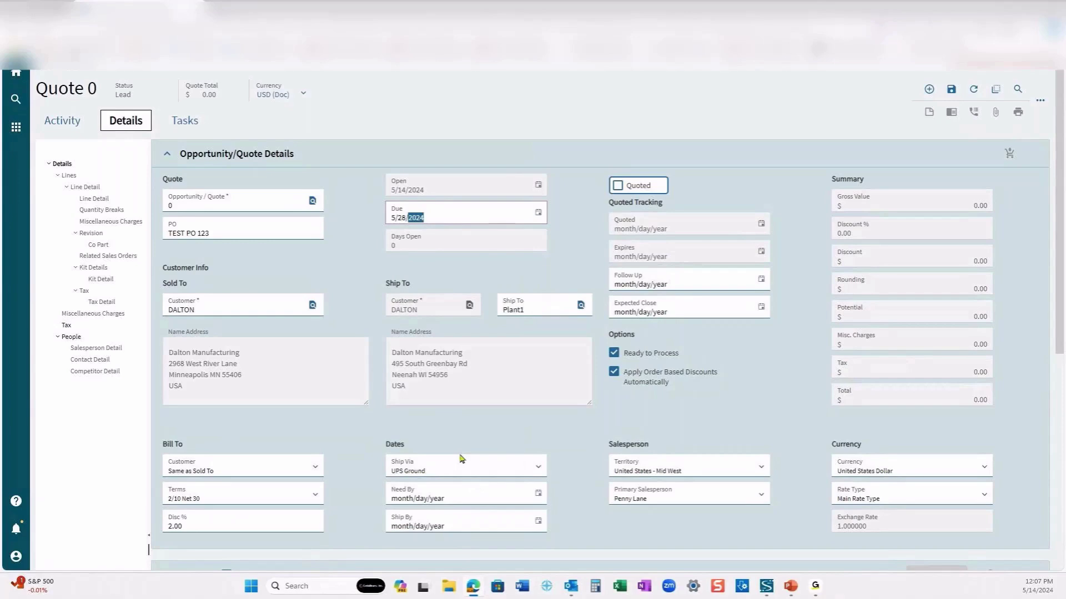
scroll(459, 458, down, 3)
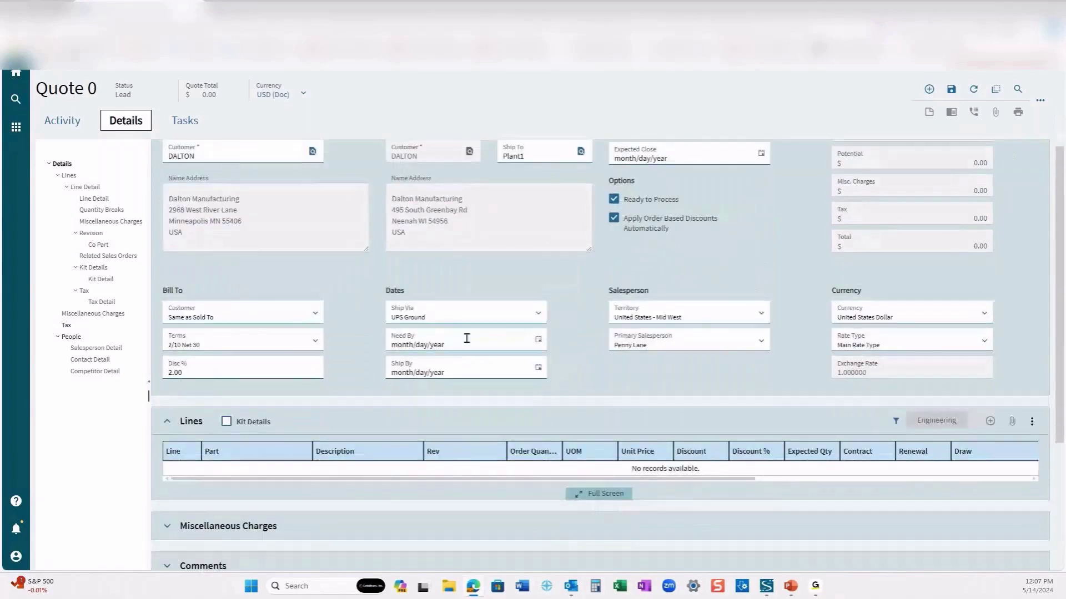
click(467, 344)
drag(467, 344, 380, 343)
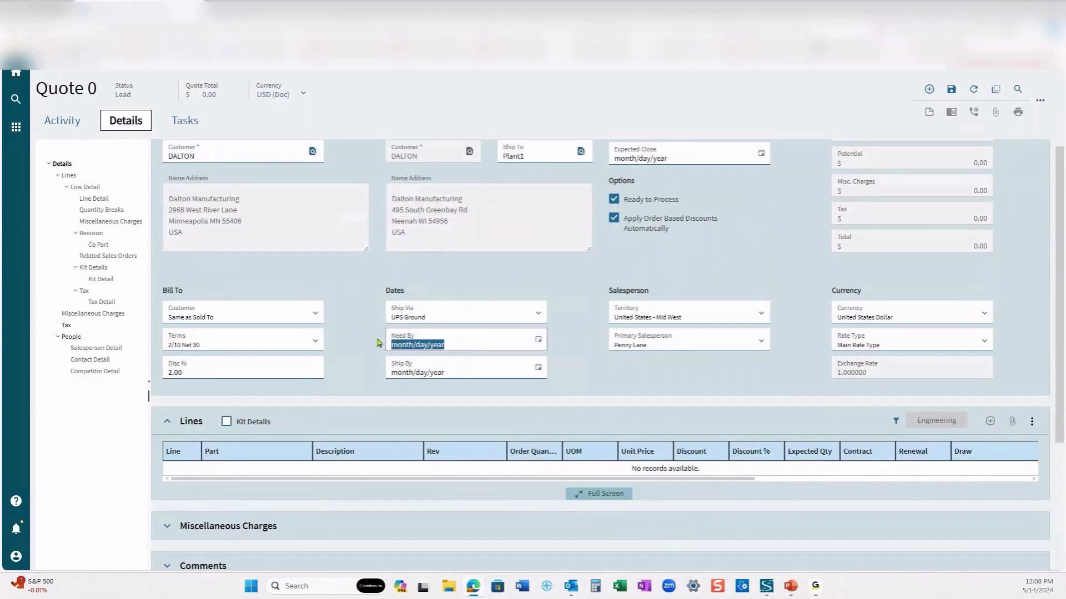
scroll(409, 320, up, 3)
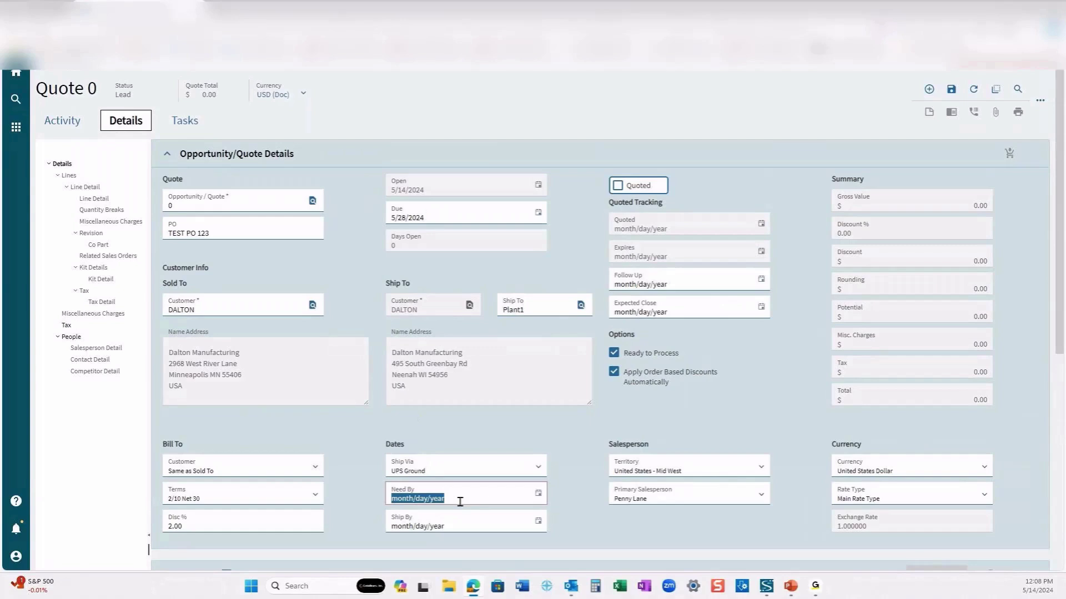
text(5/31/2024)
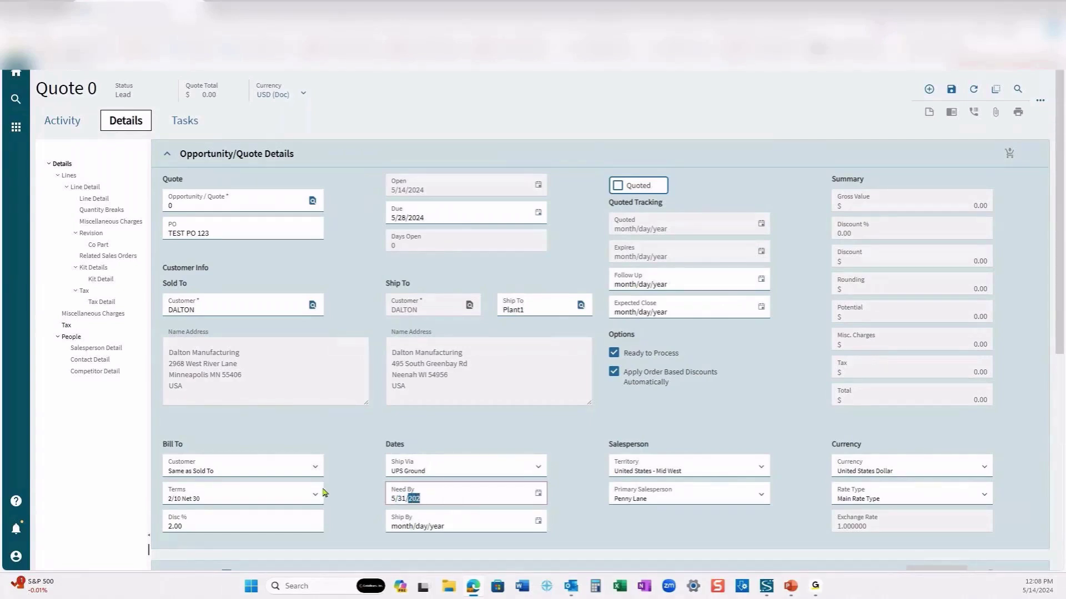
click(395, 524)
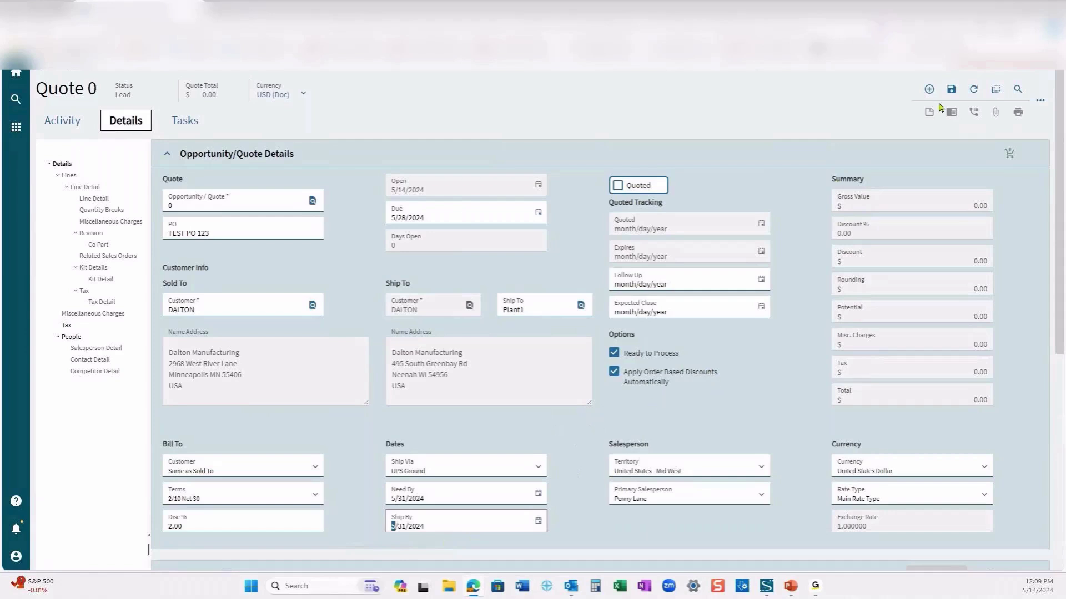
click(951, 89)
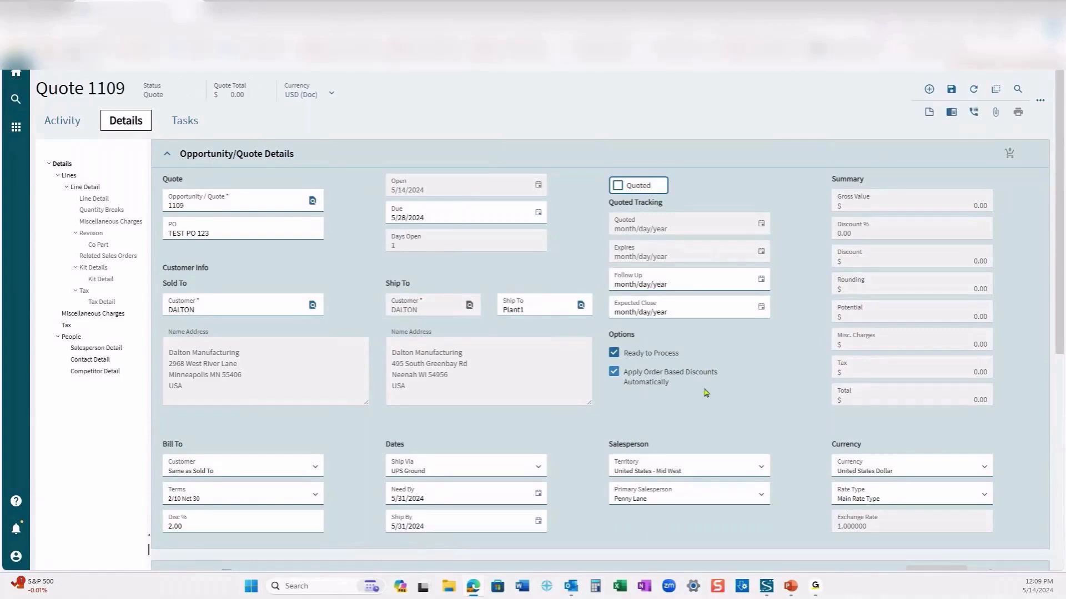
Add a quote line for part 0LM3A and check the part's related options and available revisions.
scroll(678, 412, down, 2)
scroll(267, 535, down, 2)
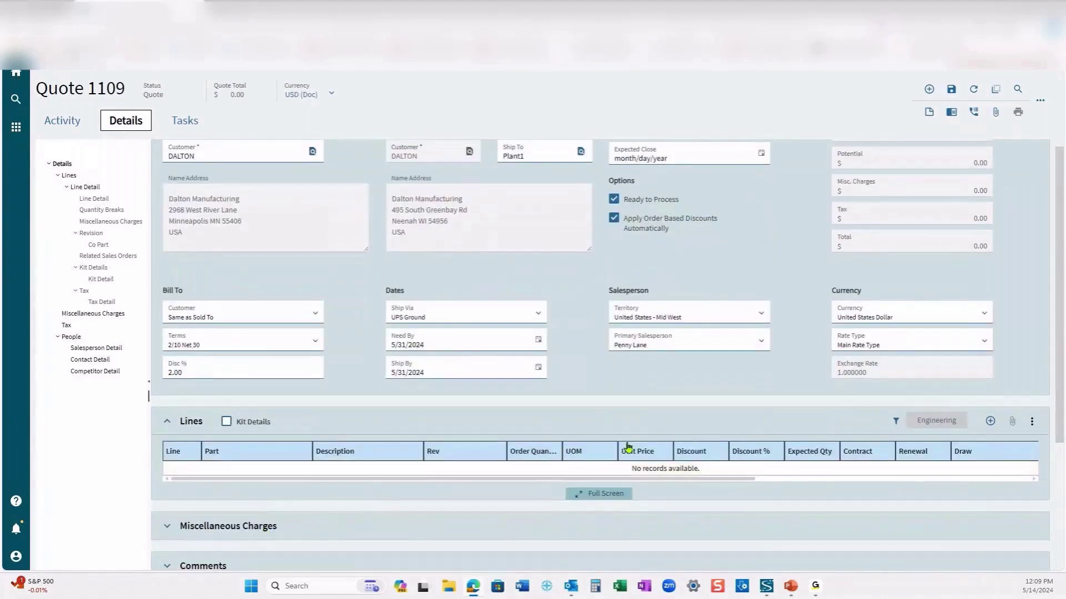
click(990, 422)
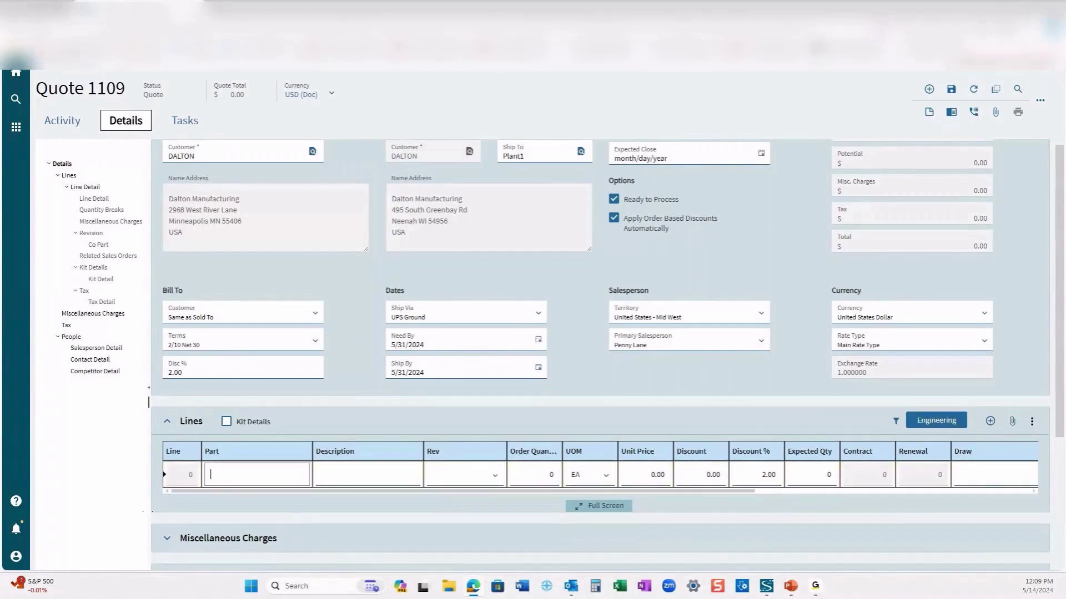
text(0lm3a)
key(Tab)
right_click(266, 472)
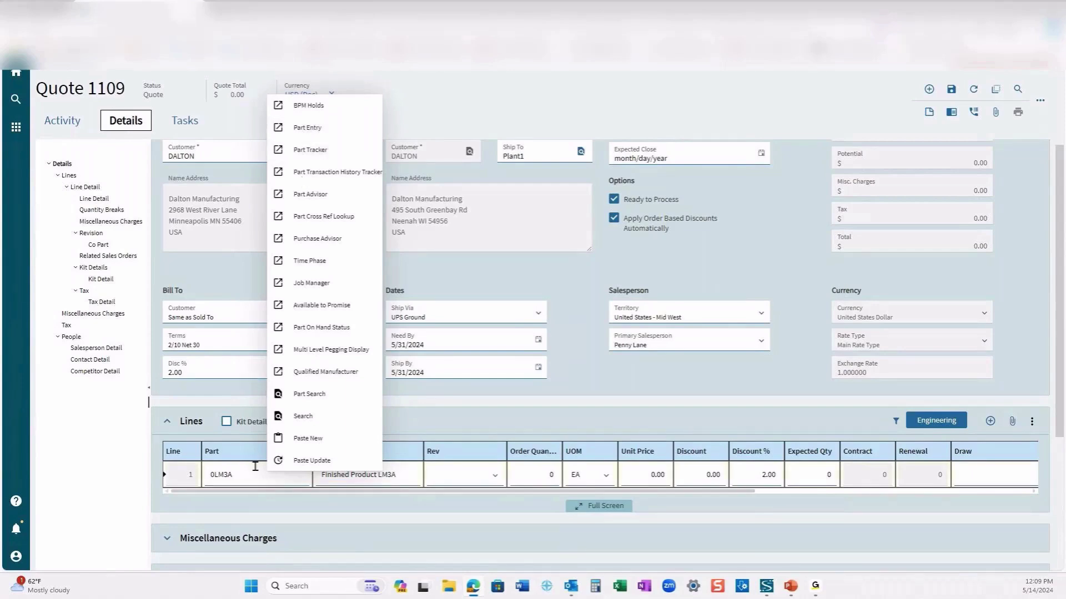
click(436, 469)
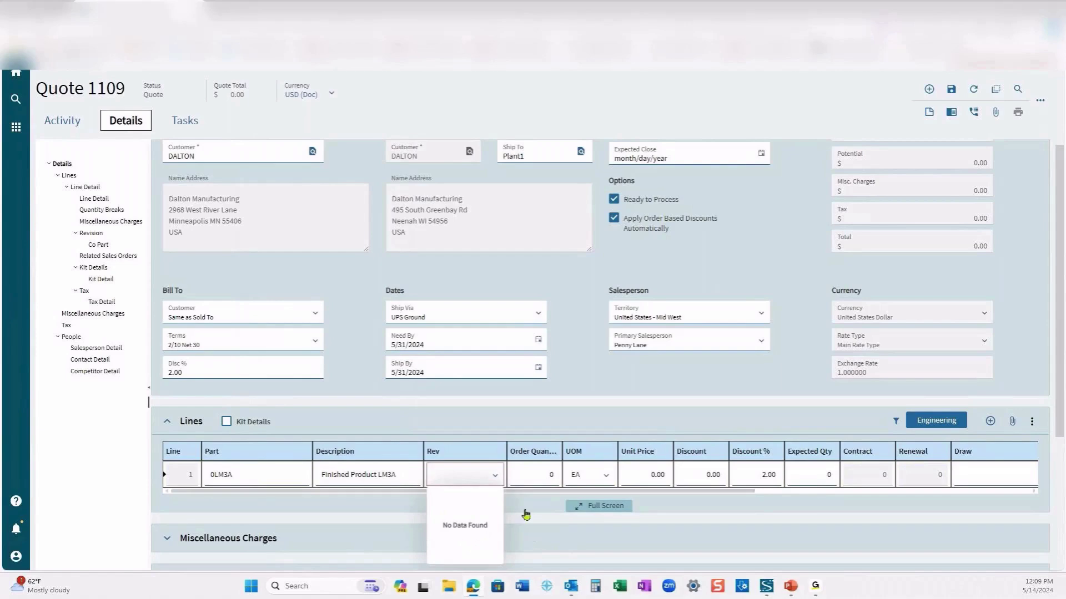
Set the 0LM3A line's order quantity to 100 and its unit price to 5.00.
click(529, 475)
click(529, 475)
text(100)
key(Tab)
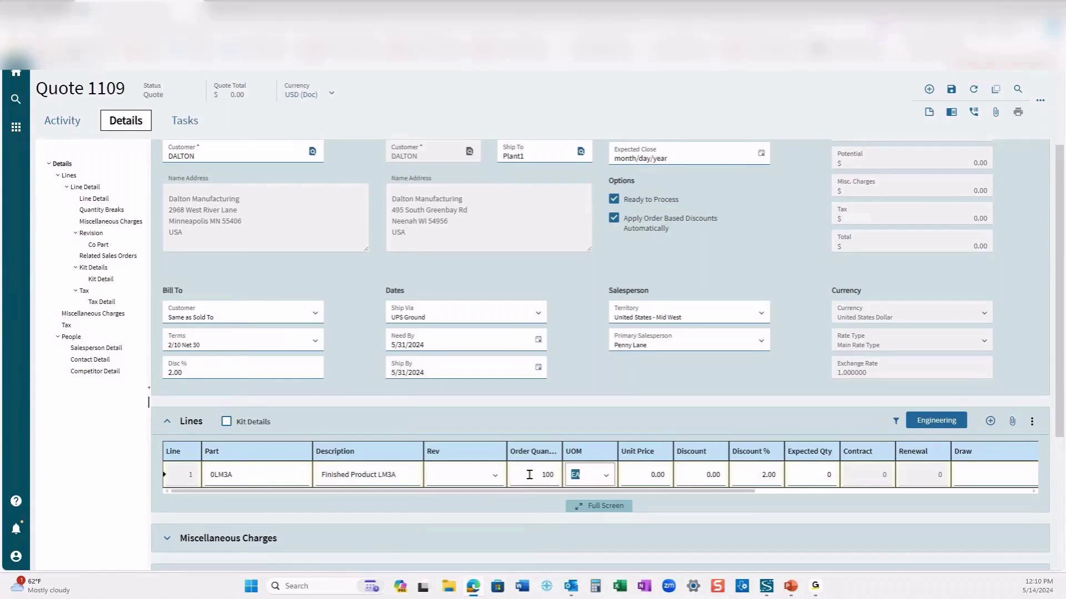
click(643, 476)
text(5.00)
key(Tab)
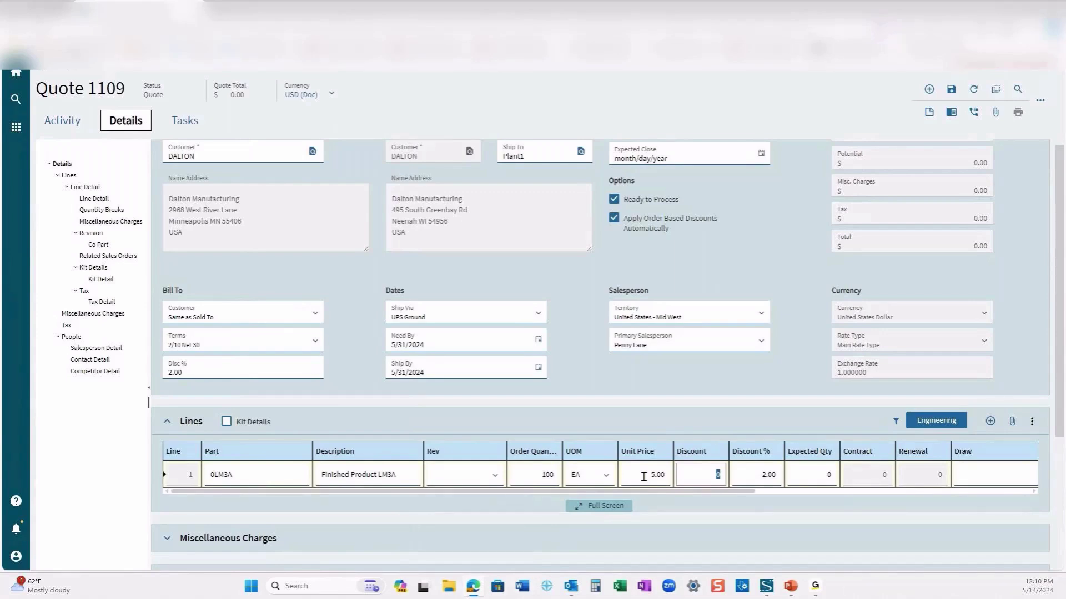
Keep the line's default discount and set its expected quantity to 100.
key(Tab)
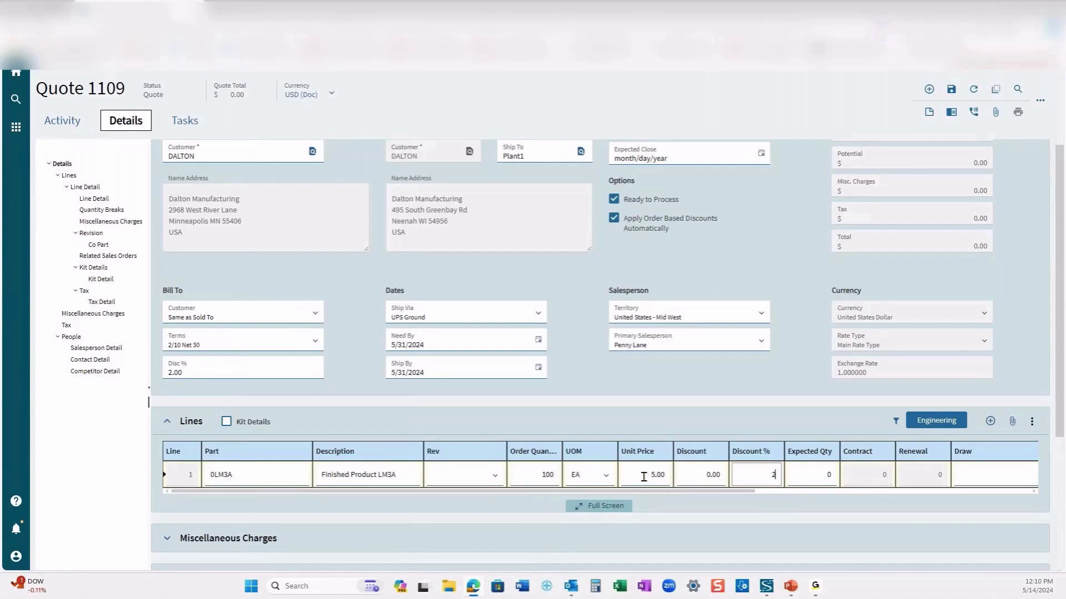
key(Tab)
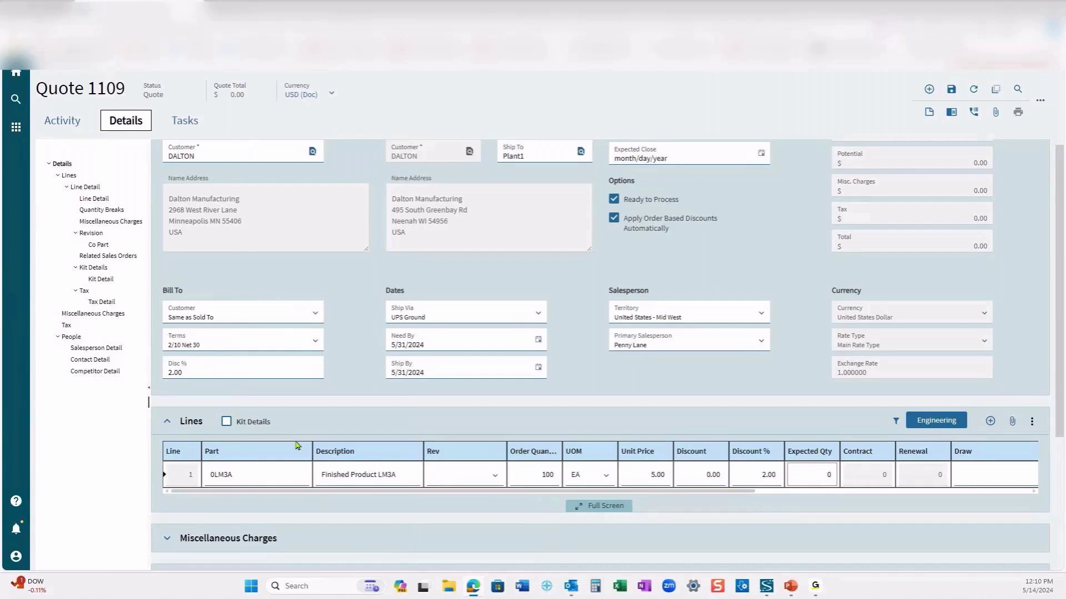
text(100)
key(Tab)
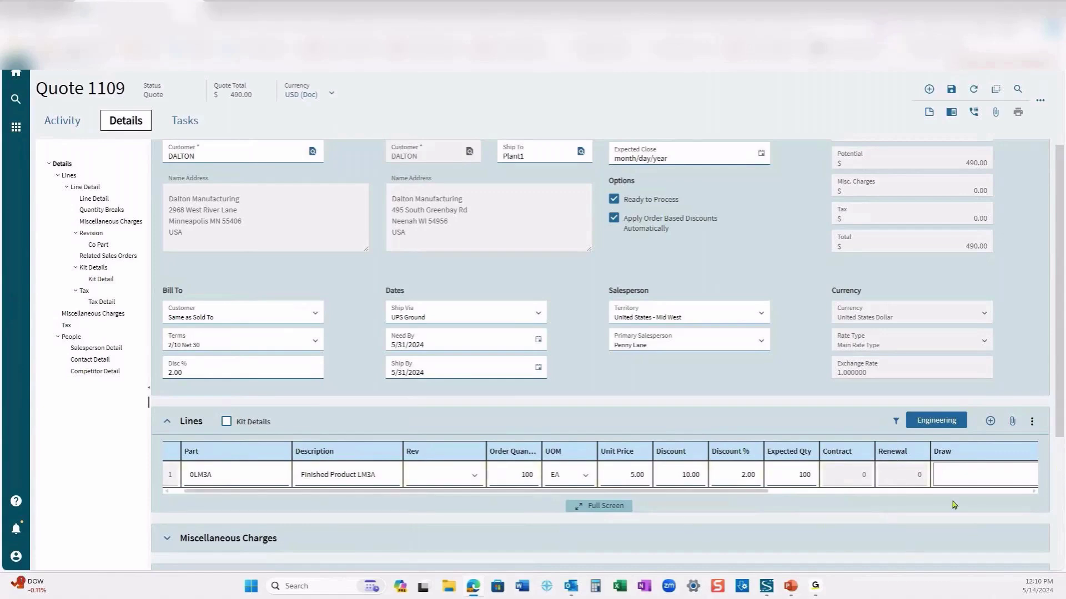
Review the line's remaining columns, the quote's summary amounts and the additional actions available for the quote.
drag(750, 494, 1013, 500)
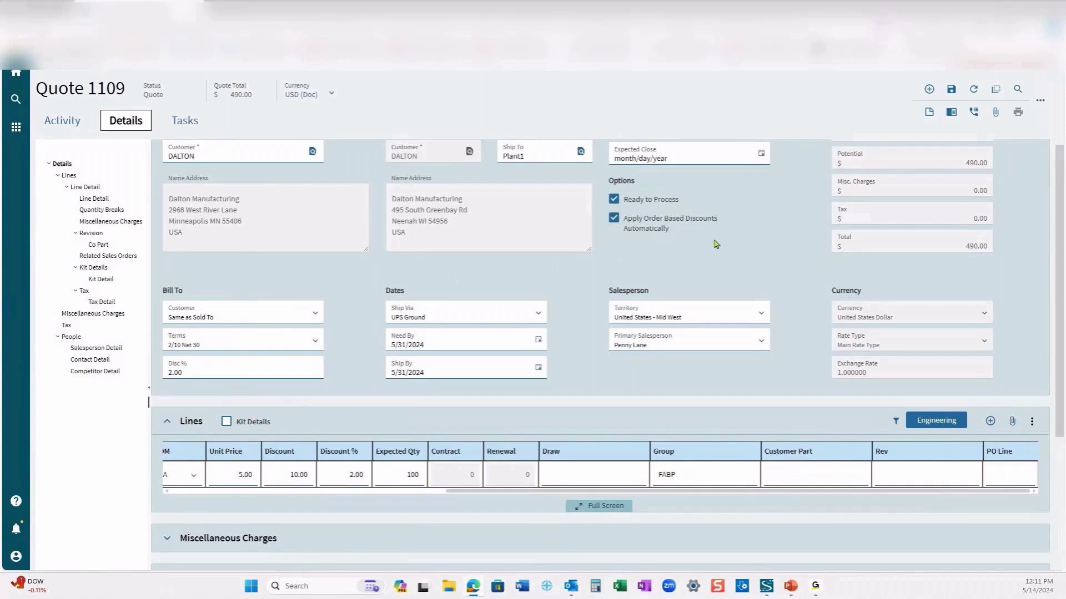
scroll(770, 346, up, 3)
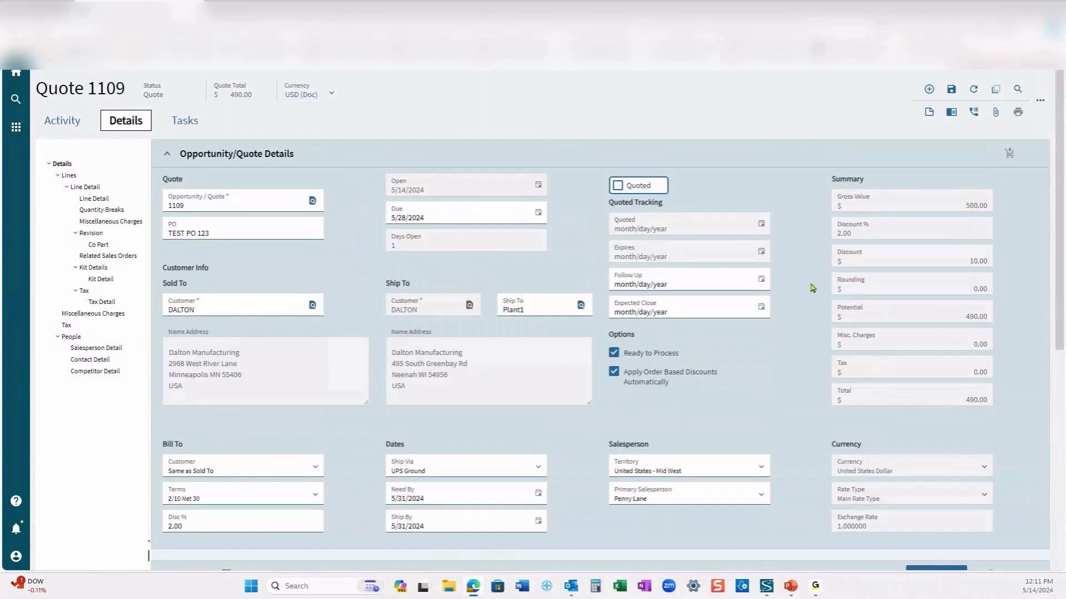
scroll(812, 288, down, 5)
scroll(866, 164, up, 5)
click(1041, 102)
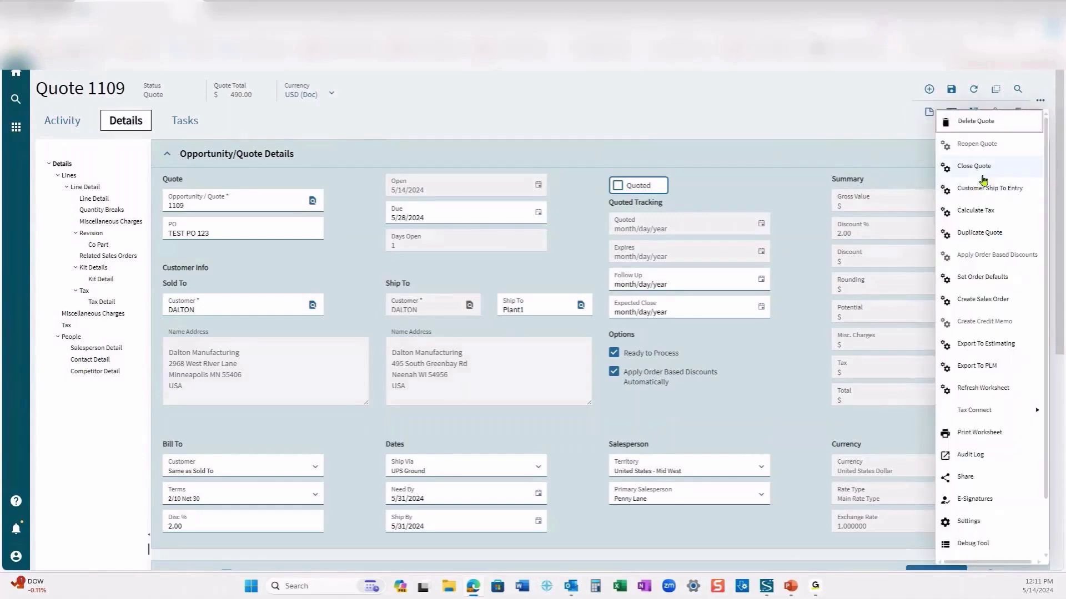
click(717, 188)
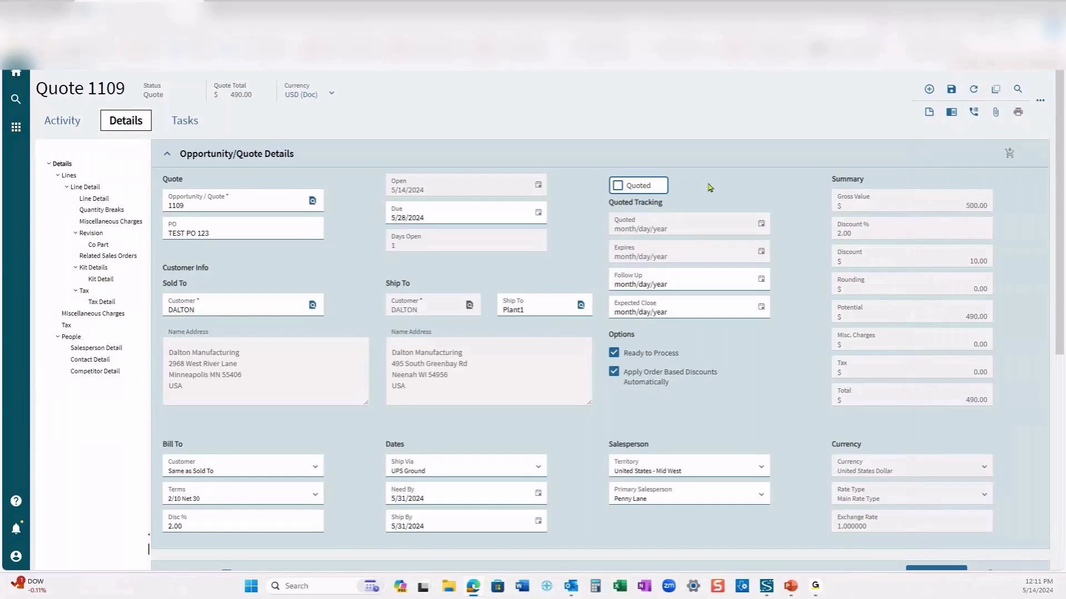
Mark the quote as Quoted and agree to re-assign the tax rate date to the date quoted.
click(618, 187)
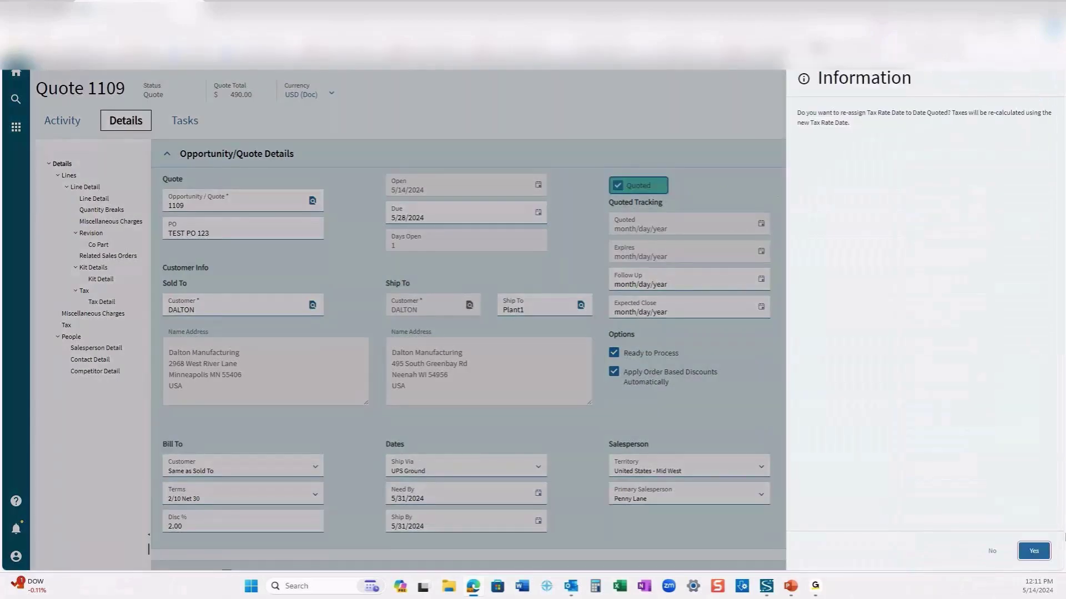
click(1038, 555)
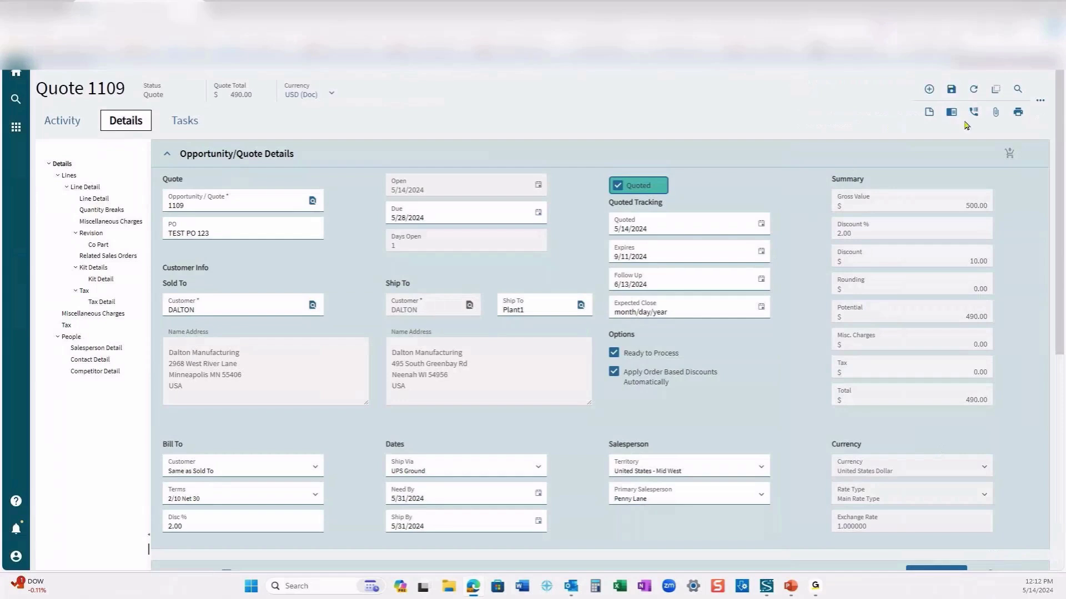
Generate a PDF print preview of the quote form and look through its pages.
click(1039, 104)
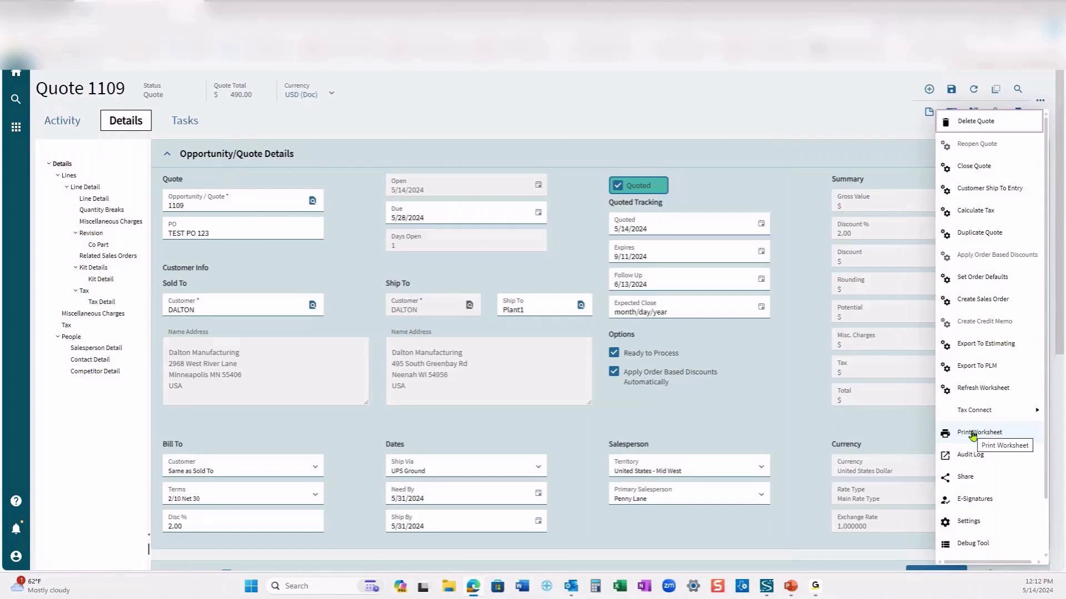
click(871, 113)
click(1019, 113)
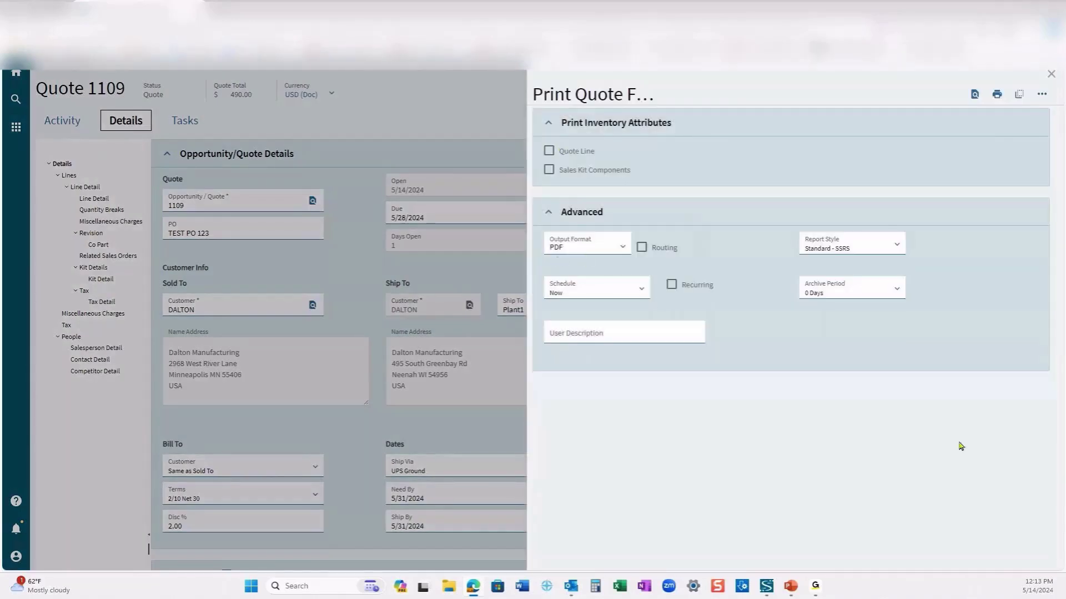
click(975, 95)
scroll(462, 464, down, 4)
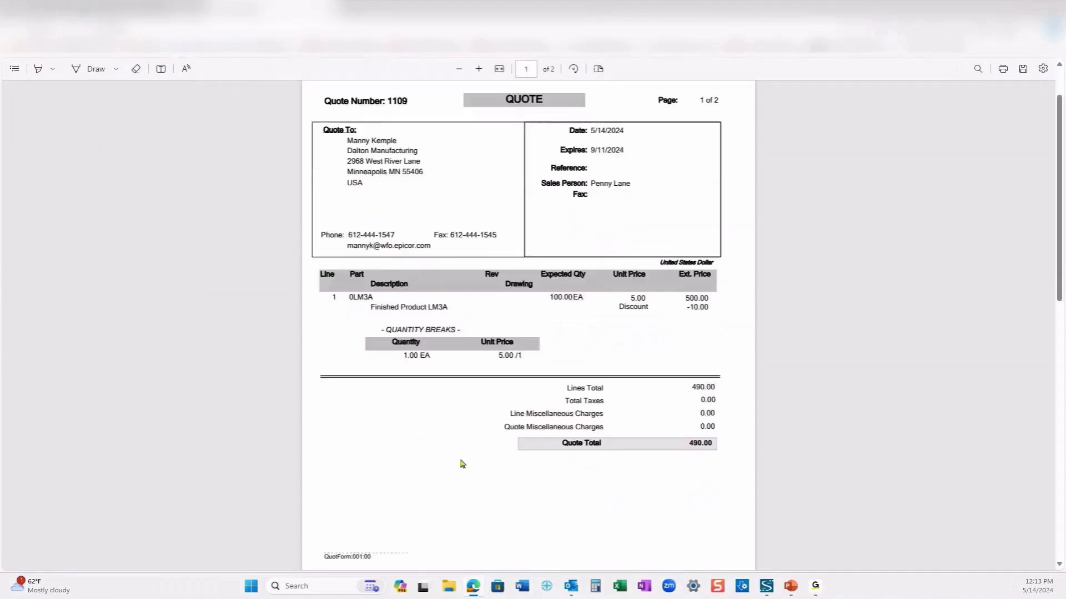
scroll(440, 442, up, 4)
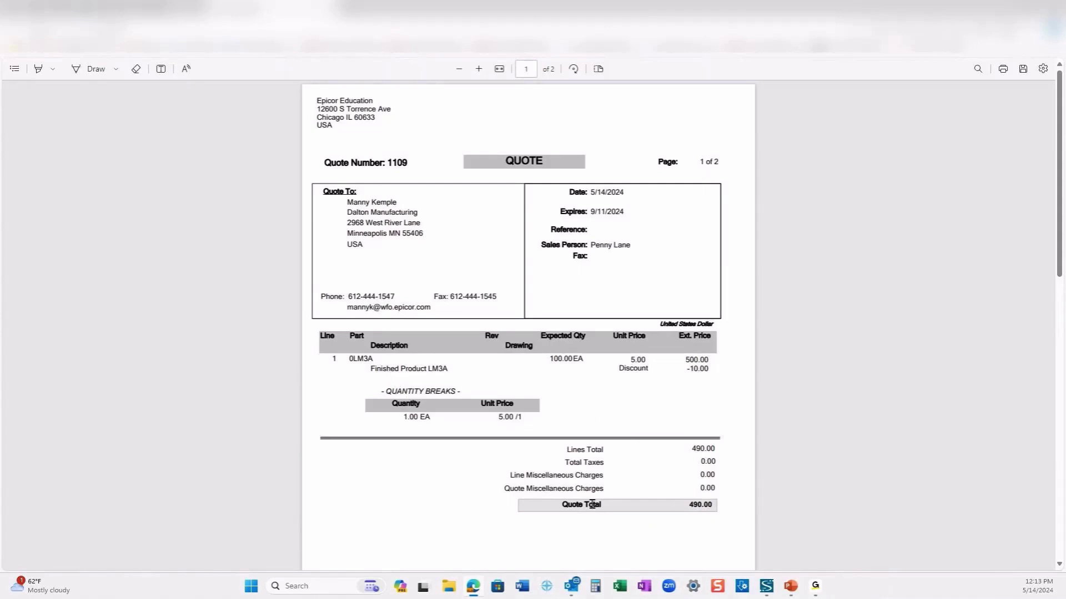
scroll(521, 525, down, 10)
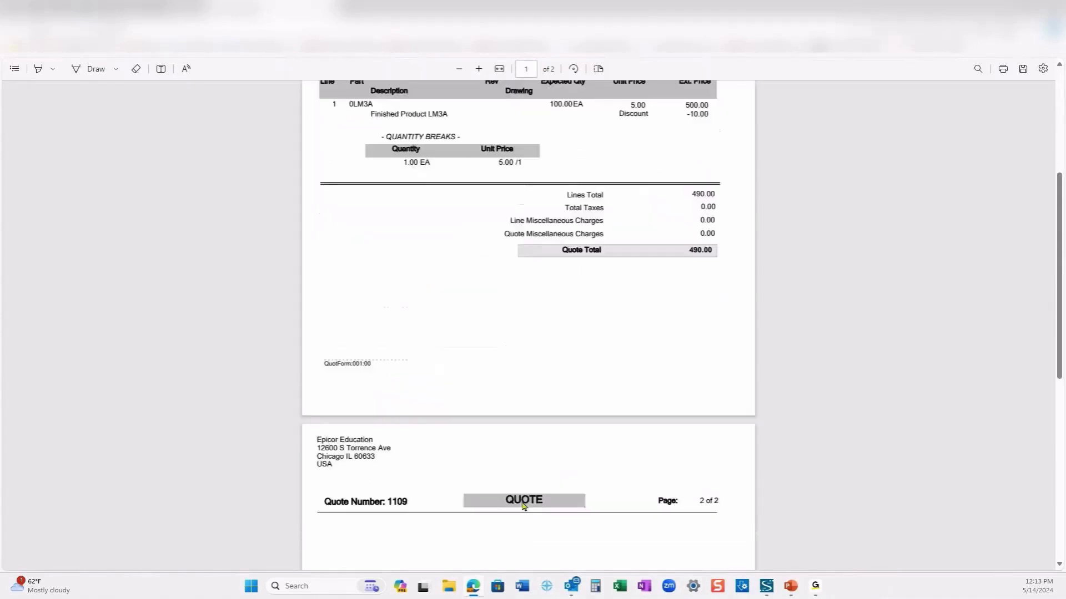
Return to the first page of the quote preview, then close the preview and the print quote form.
scroll(530, 488, up, 10)
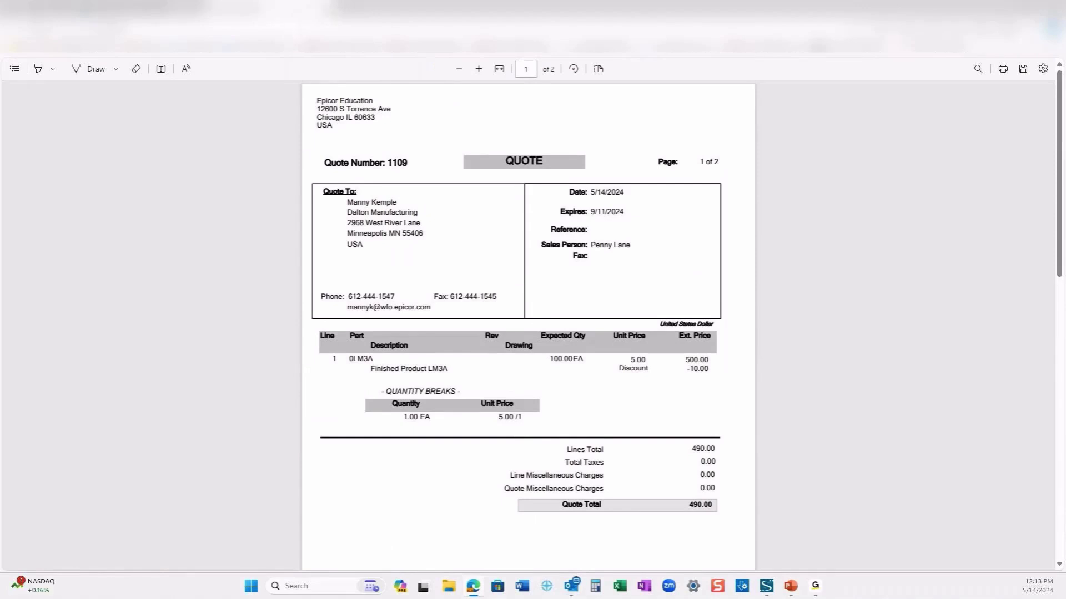
key(ctrl+w)
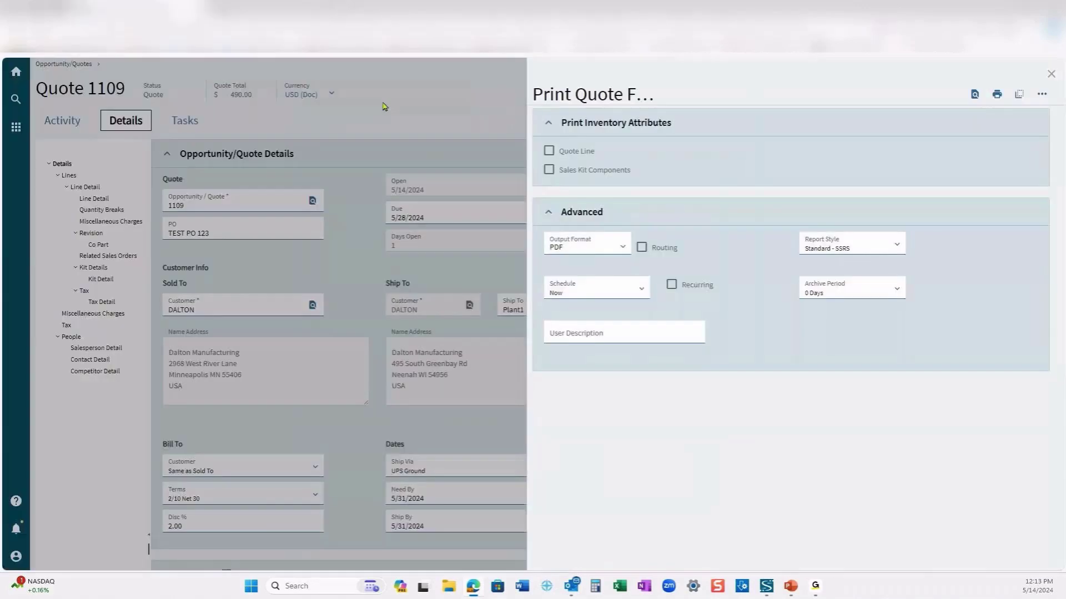
click(1050, 74)
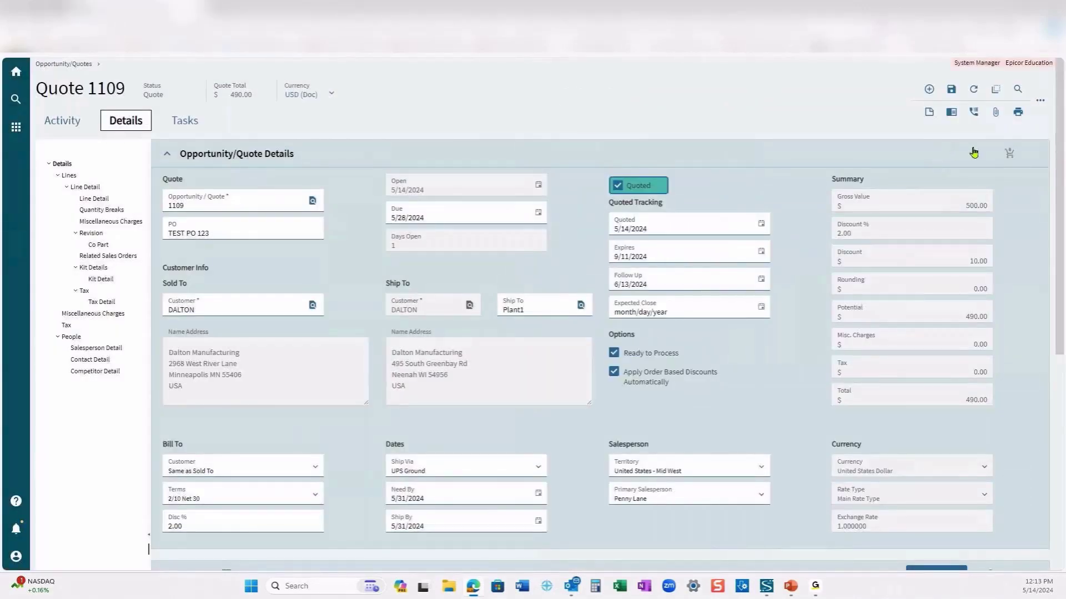
Preview the quote worksheet with Print Detail Costs Per Quantity enabled, look through it and close the preview.
click(1041, 101)
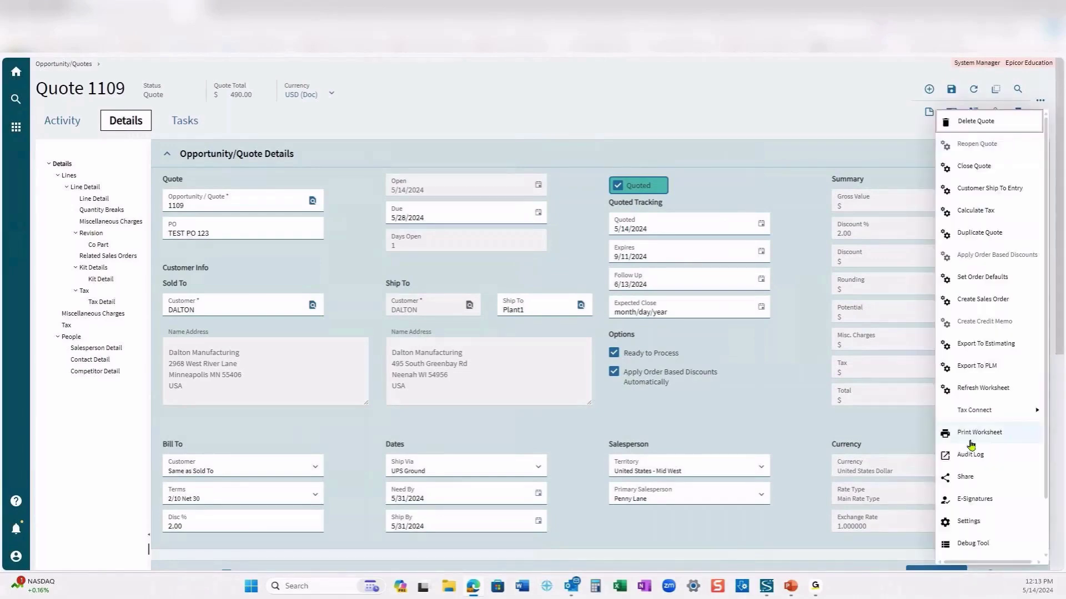
click(980, 433)
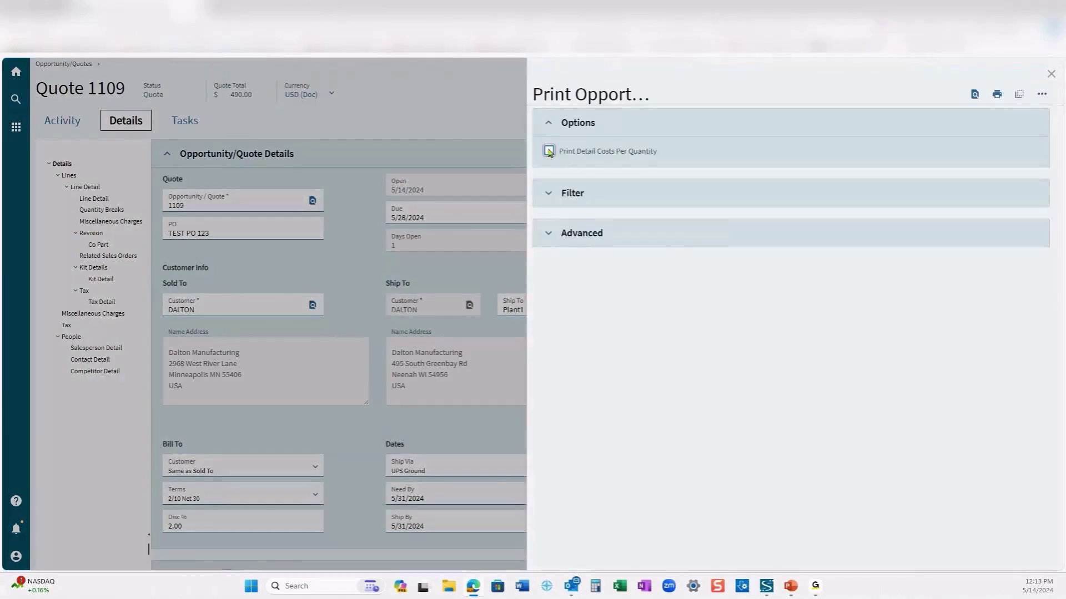
click(550, 150)
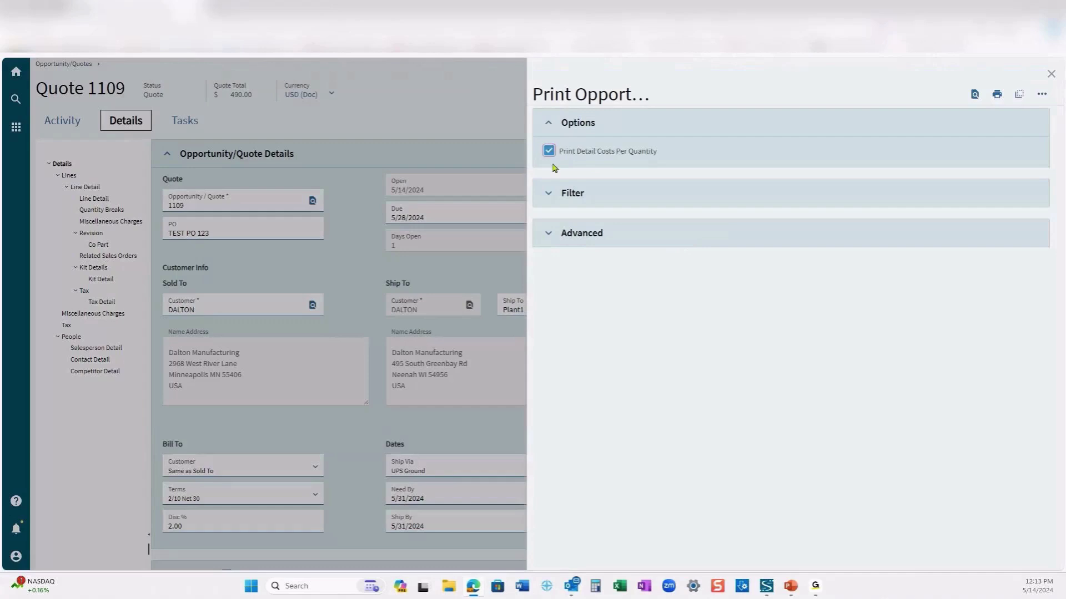
click(973, 96)
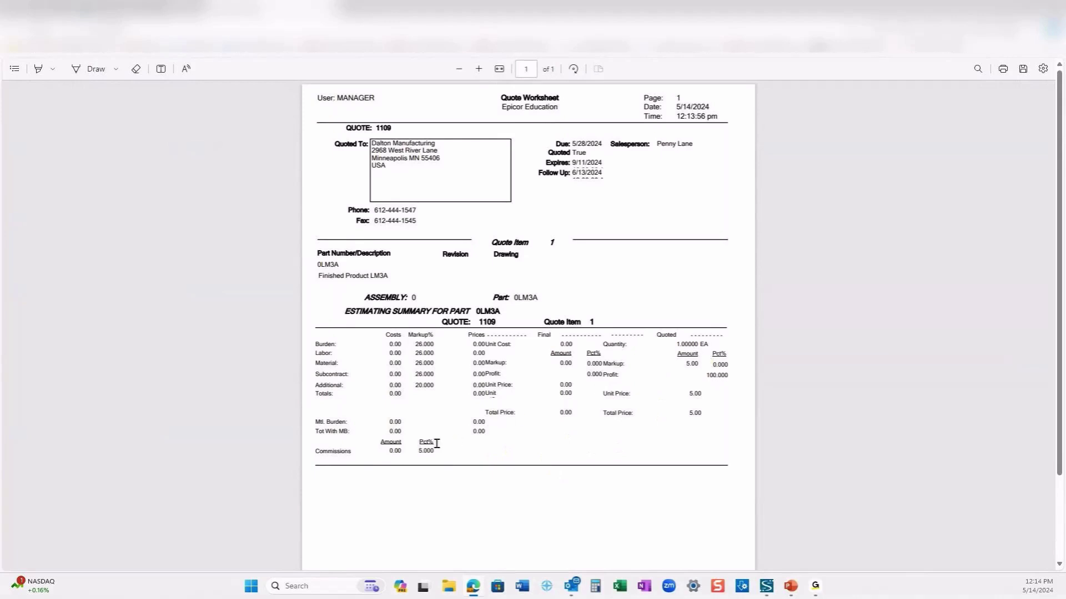
scroll(473, 437, down, 2)
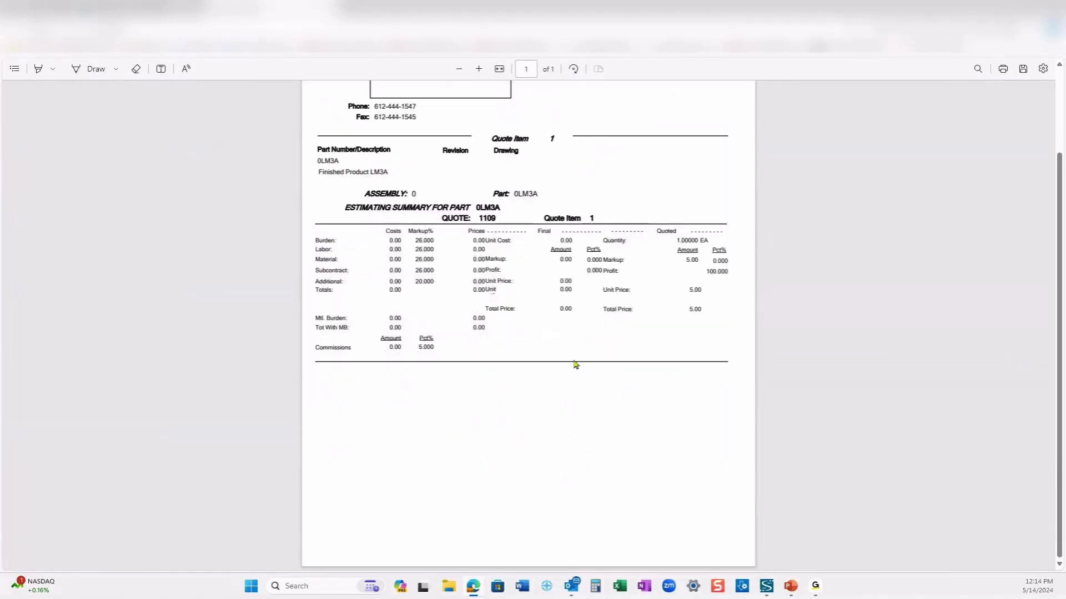
scroll(499, 339, up, 2)
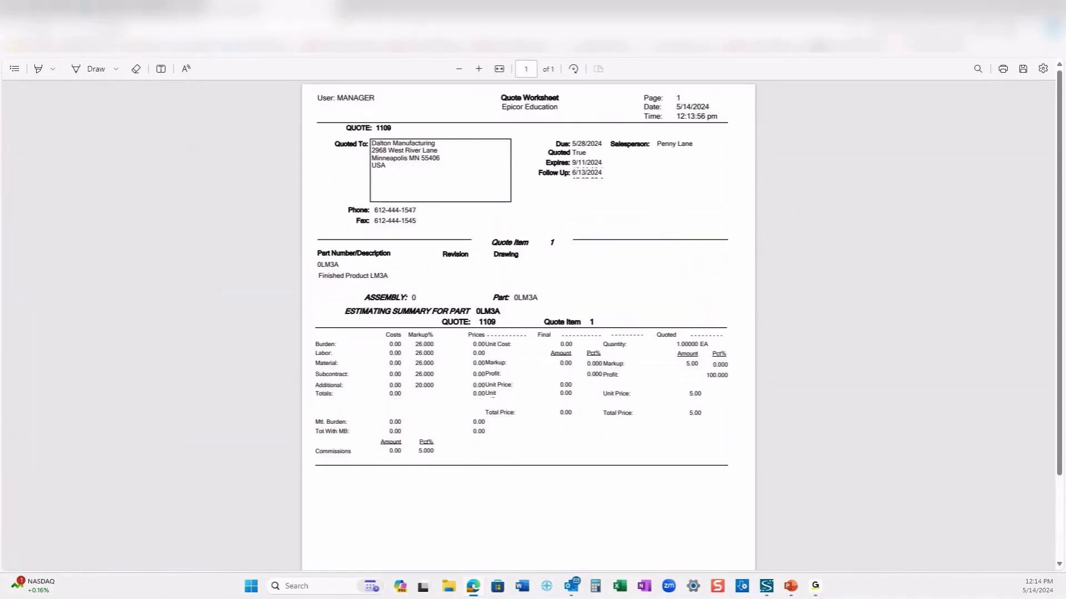
key(ctrl+w)
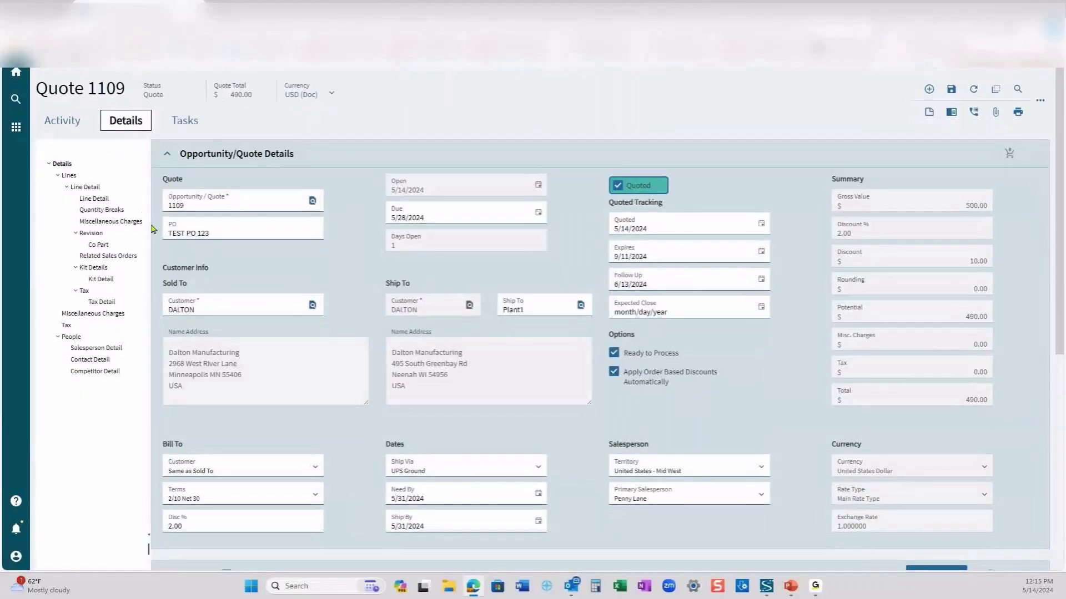
click(16, 128)
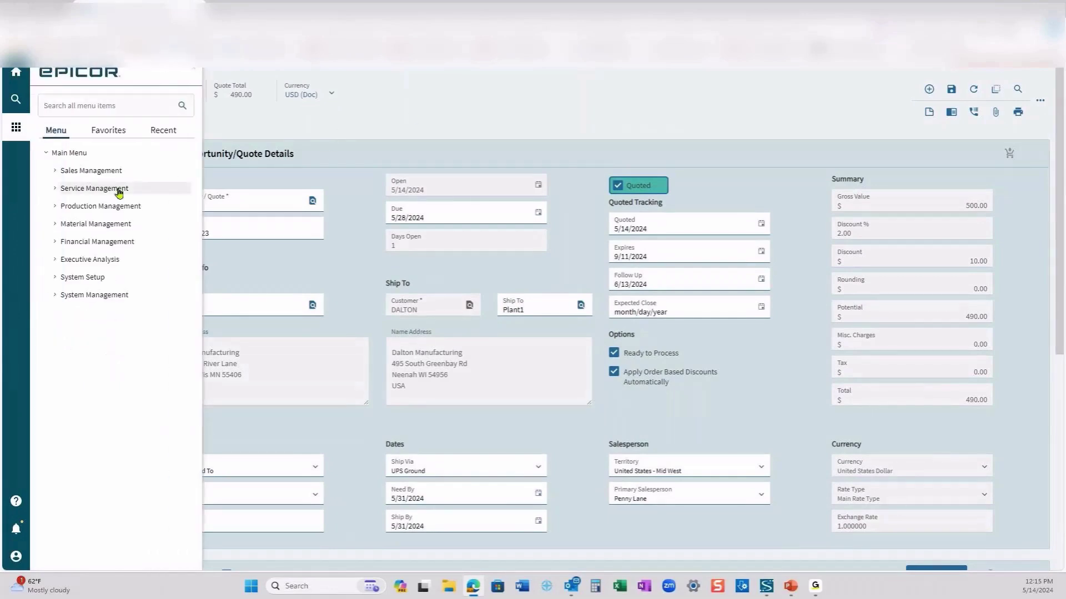
click(119, 190)
click(73, 171)
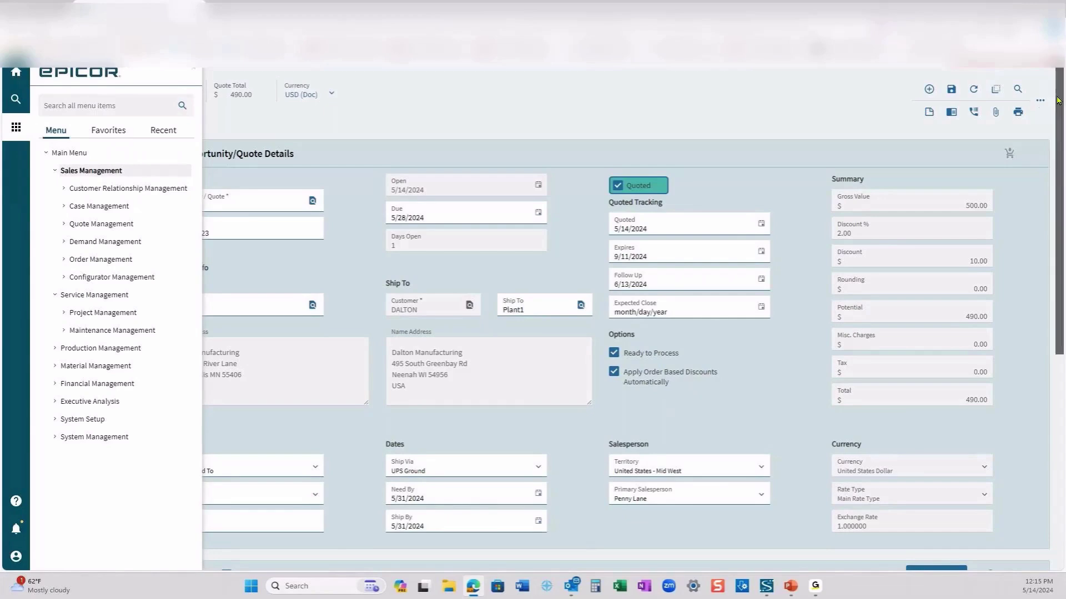
Create a sales order from the quote, keeping the wizard's default details and order-worthy line after checking its quantity breaks and one-time ship-to.
click(1040, 101)
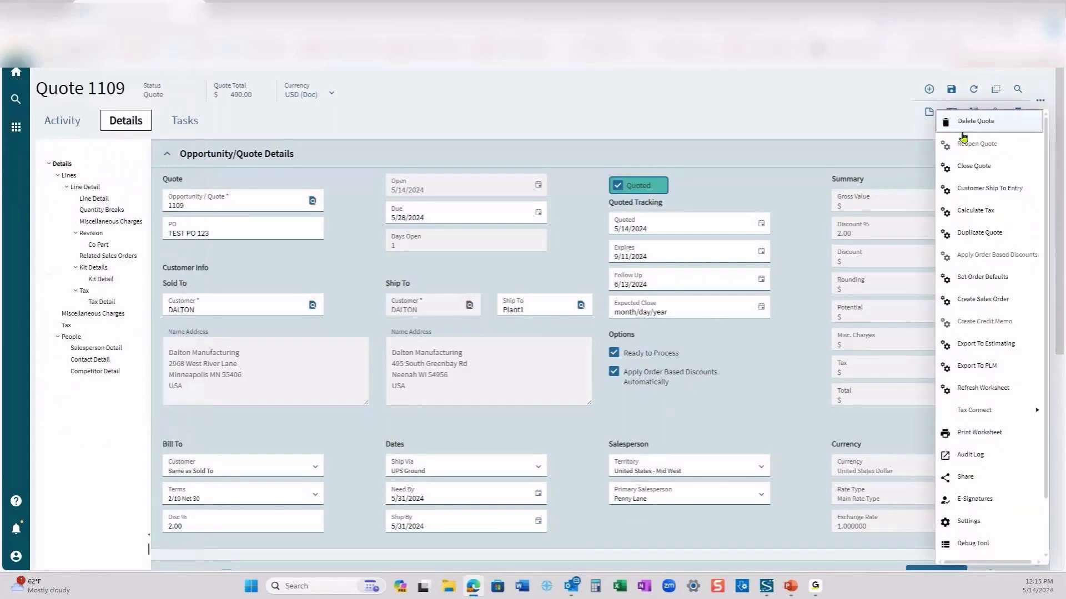
click(988, 305)
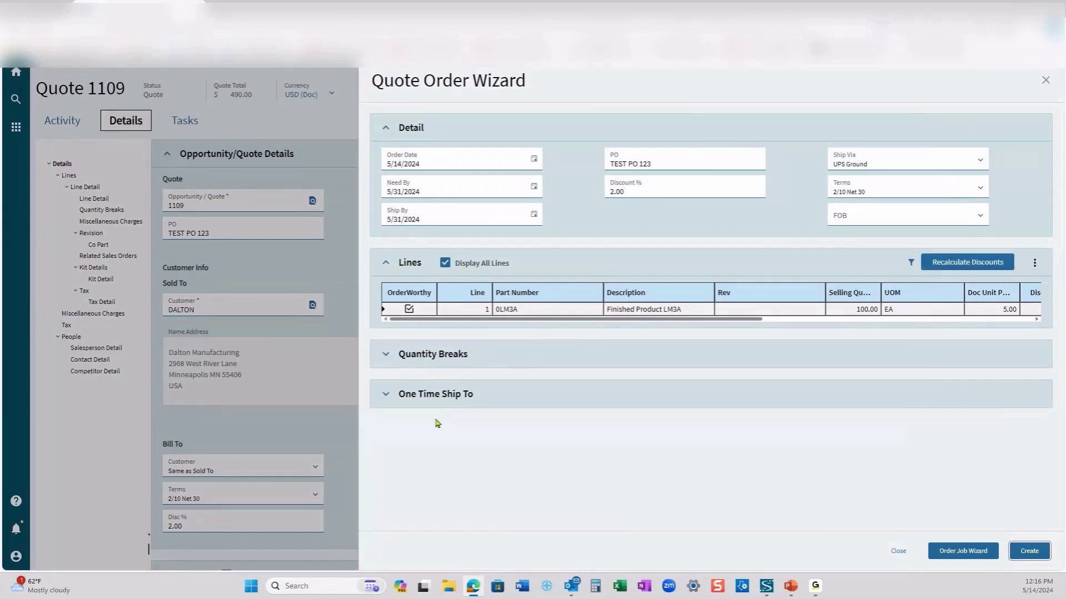
click(405, 353)
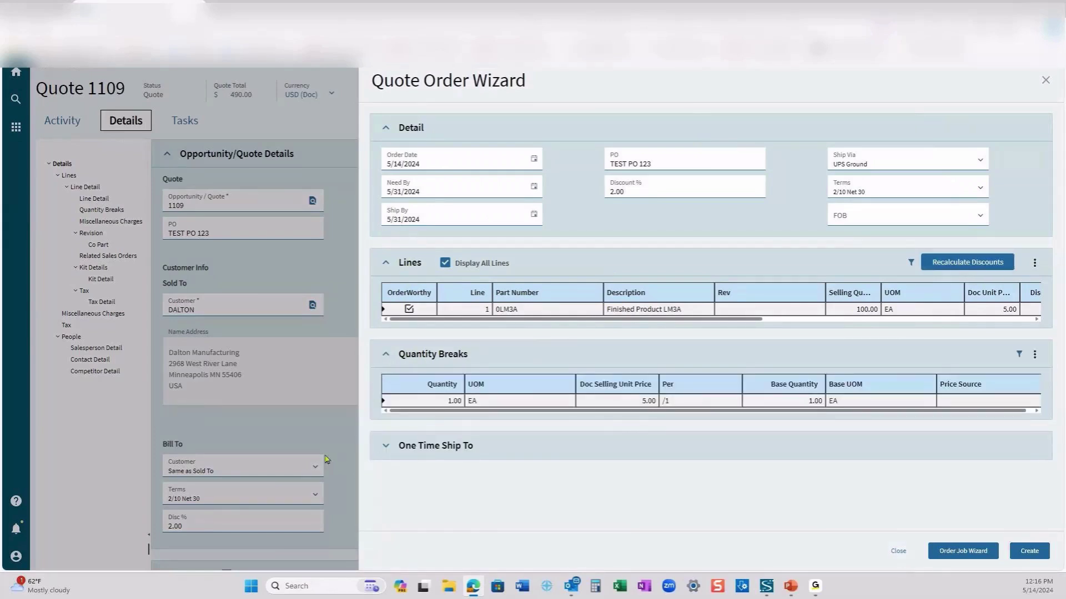
click(396, 452)
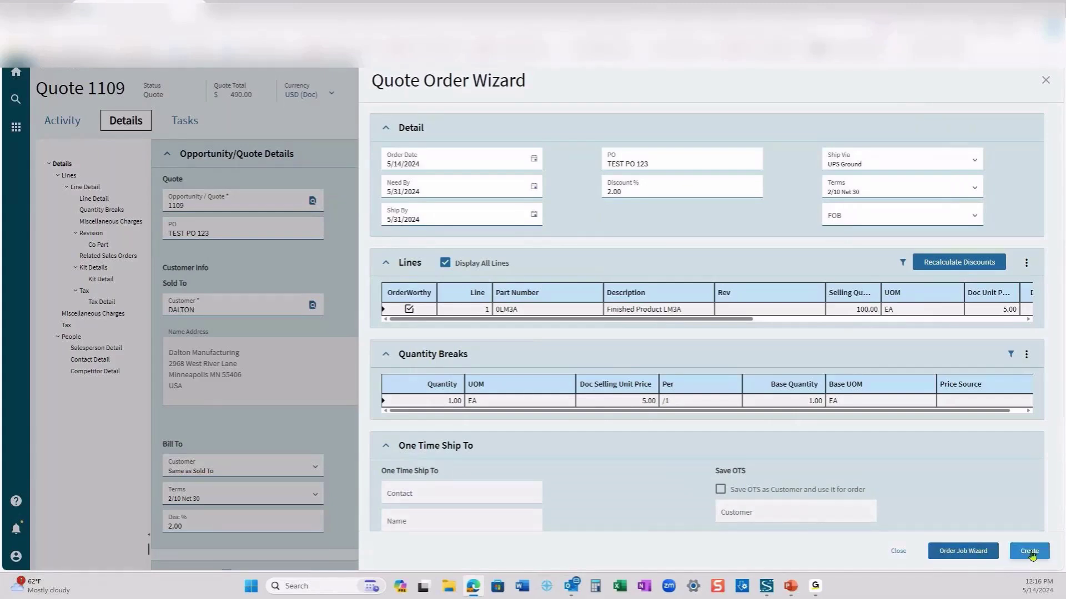
click(1030, 552)
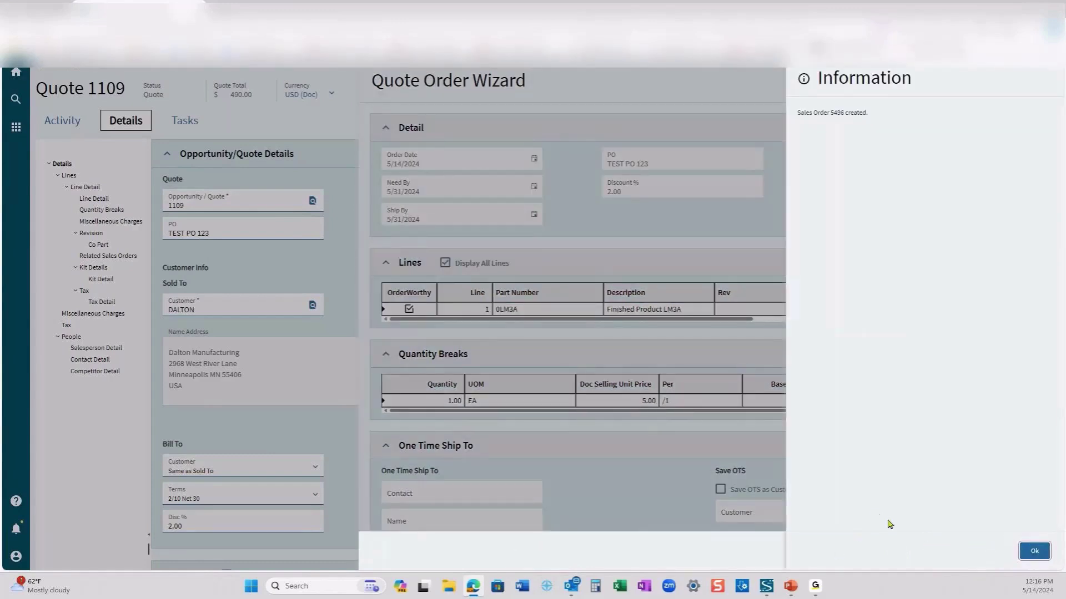
key(Return)
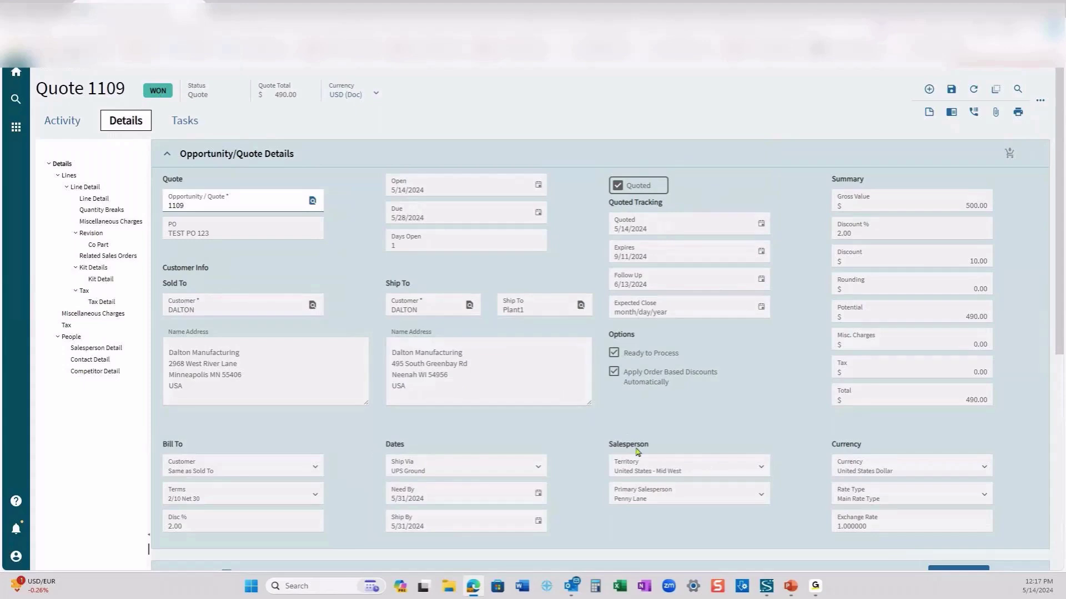
Review the won quote's header details and line.
scroll(637, 451, down, 4)
scroll(513, 258, up, 3)
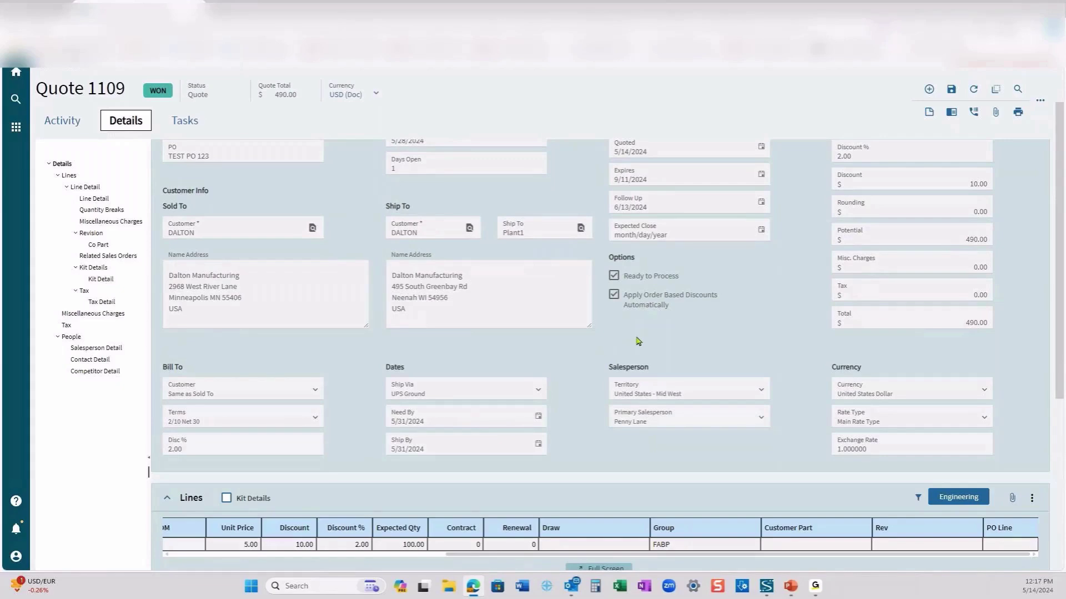
scroll(376, 248, up, 2)
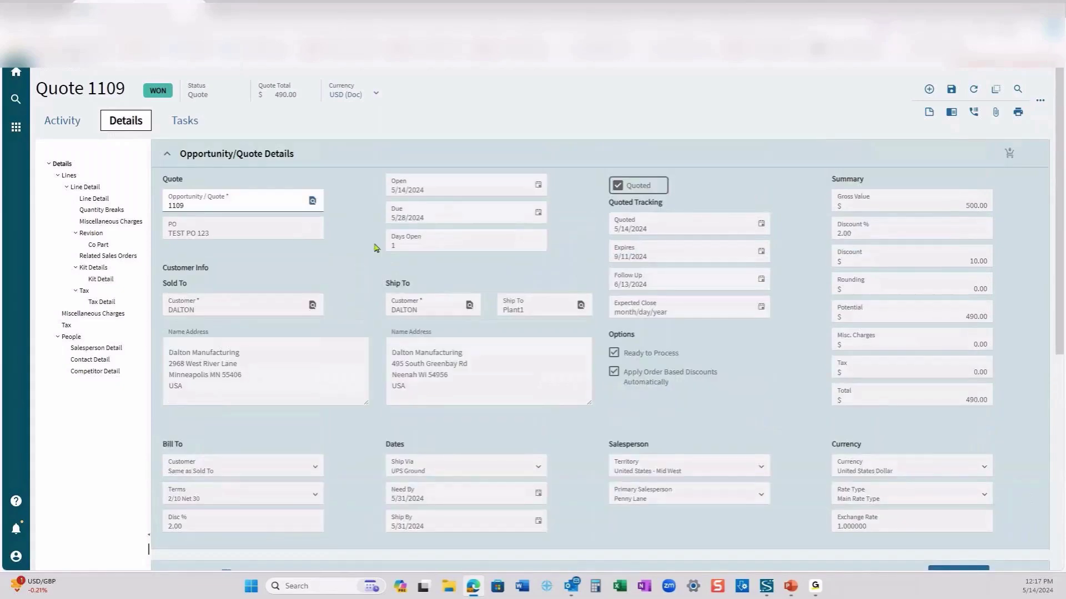
Start a new quote for the customer Dalton Manufacturing and save it.
click(16, 136)
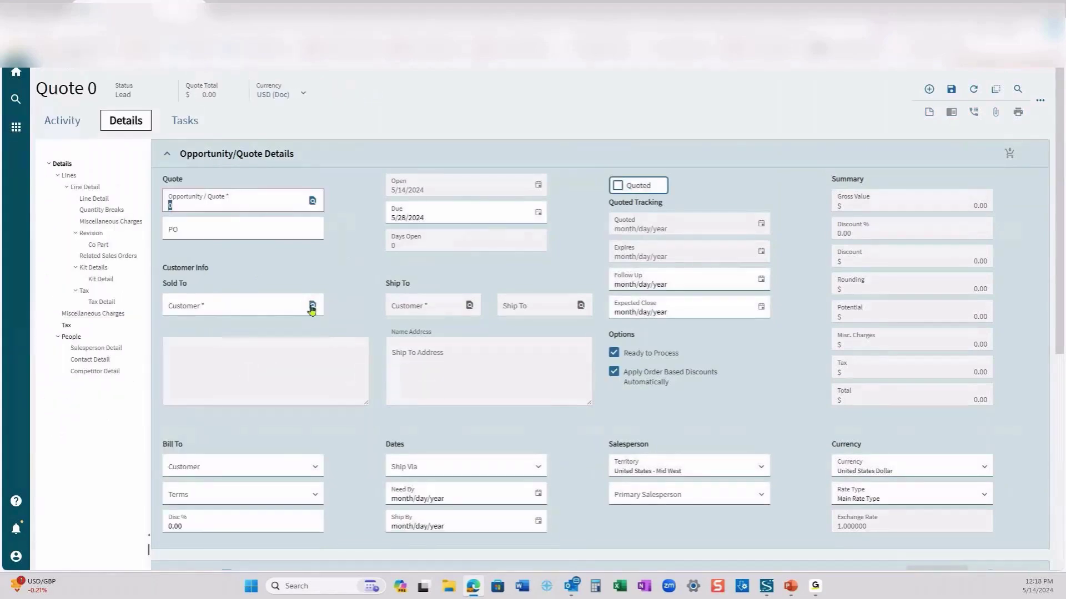
click(313, 306)
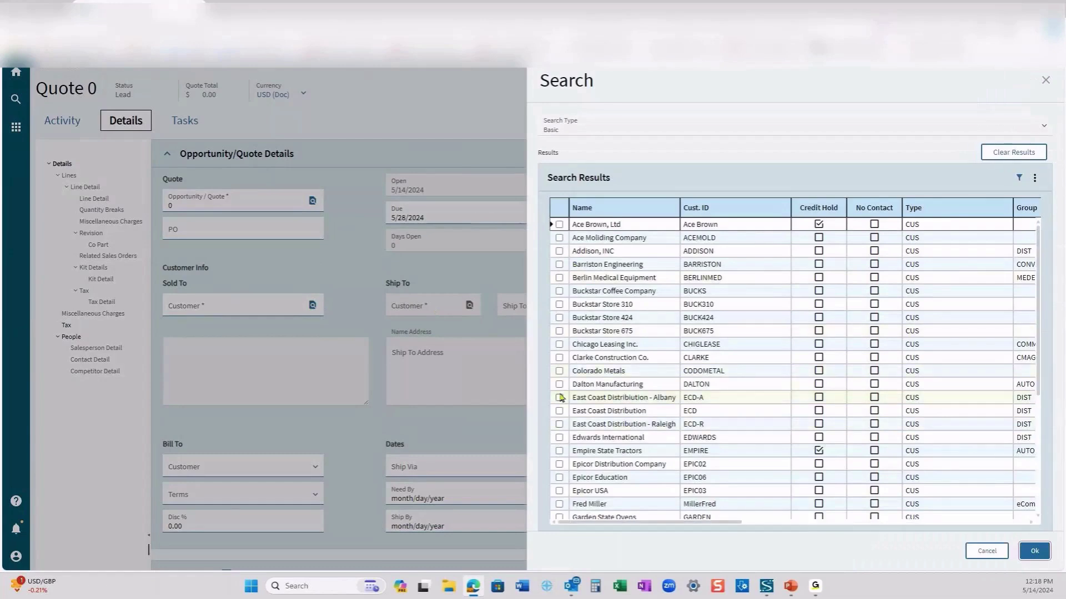
click(559, 384)
click(1034, 551)
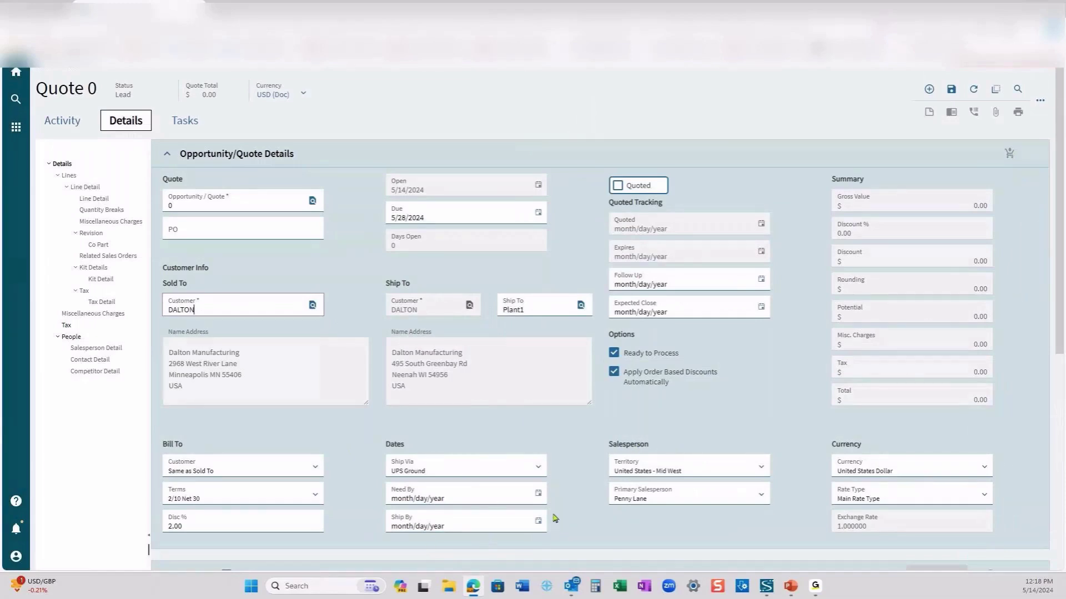
click(951, 90)
Add a blank line to the new Dalton quote.
scroll(579, 459, down, 3)
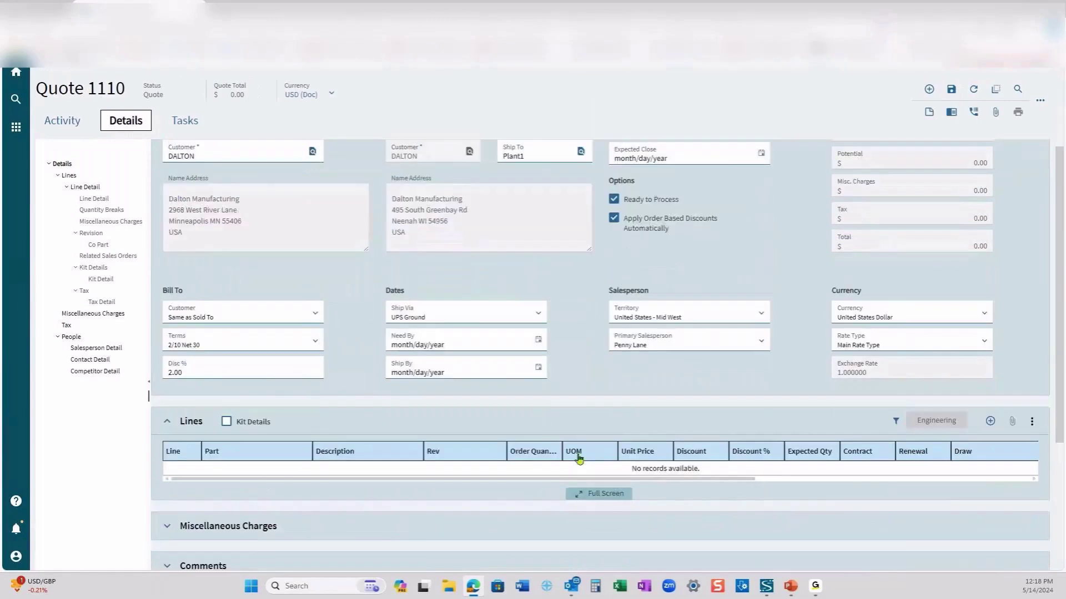
scroll(579, 459, down, 2)
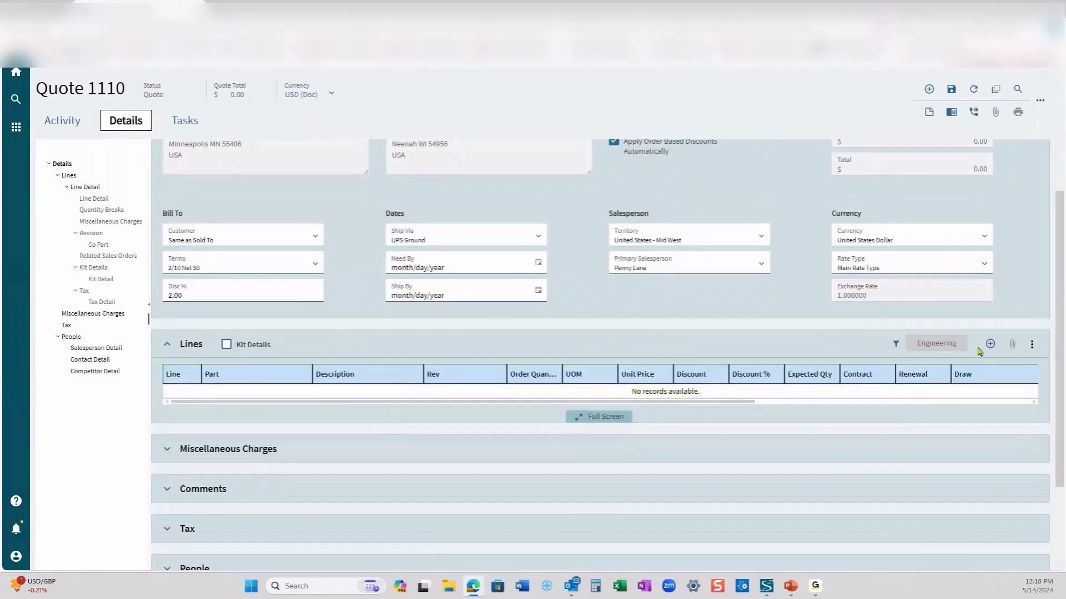
click(990, 345)
Open Part Entry from the quote line's Part field and bring up a blank new part record.
right_click(236, 399)
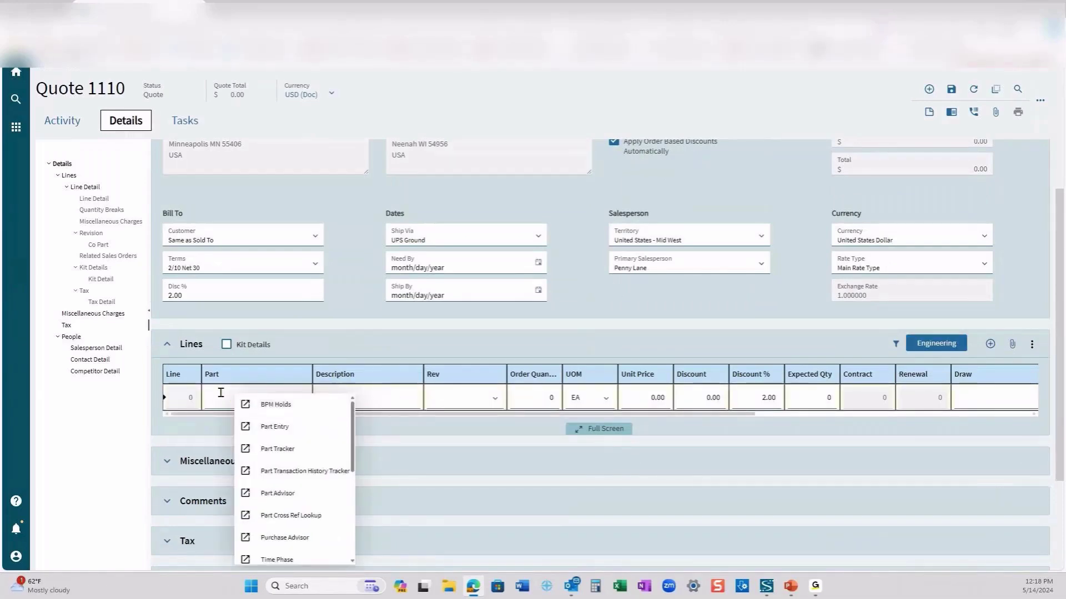
click(267, 432)
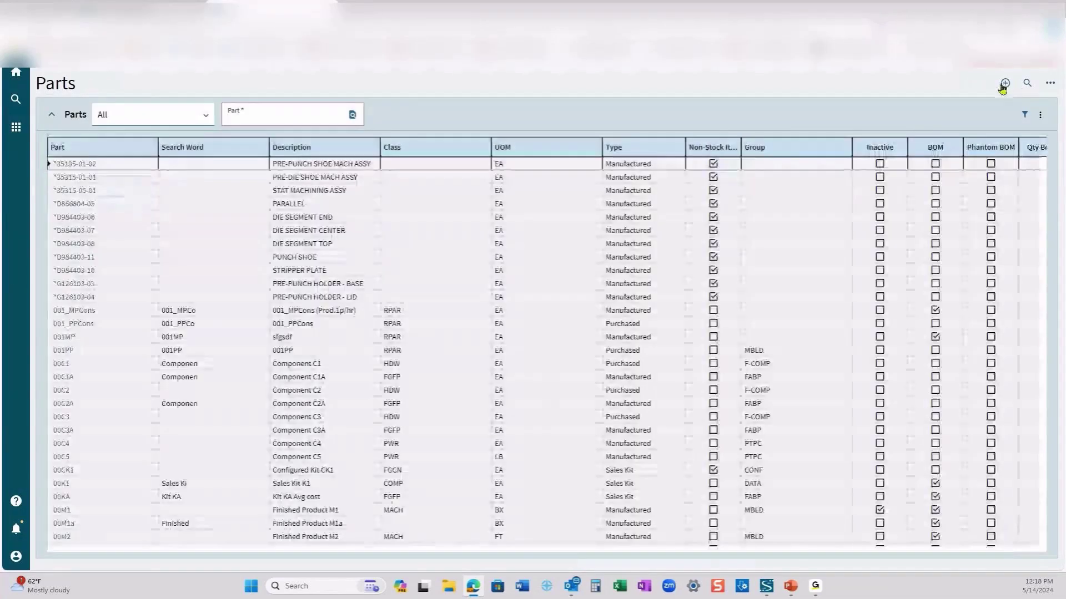
click(1005, 83)
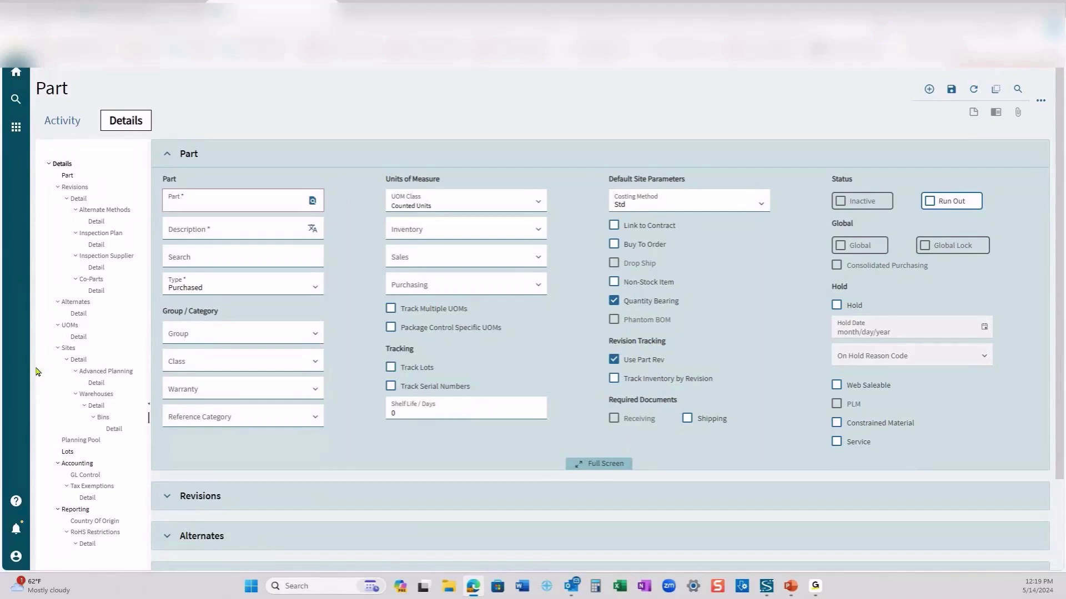
Search all parts from the part record, browse the part numbers and return to the quote without selecting one.
click(312, 201)
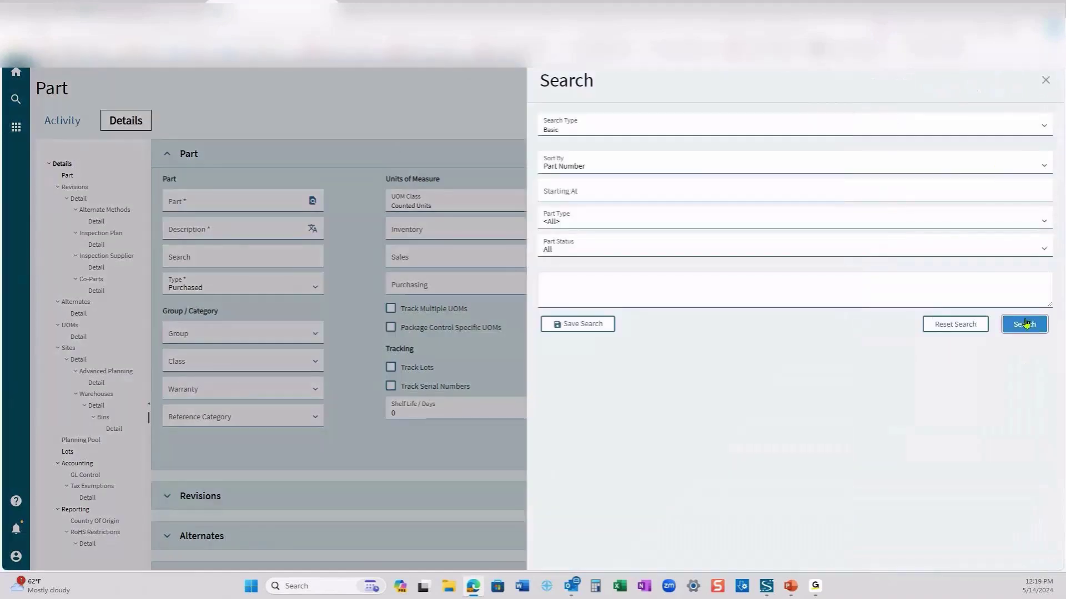
click(1024, 327)
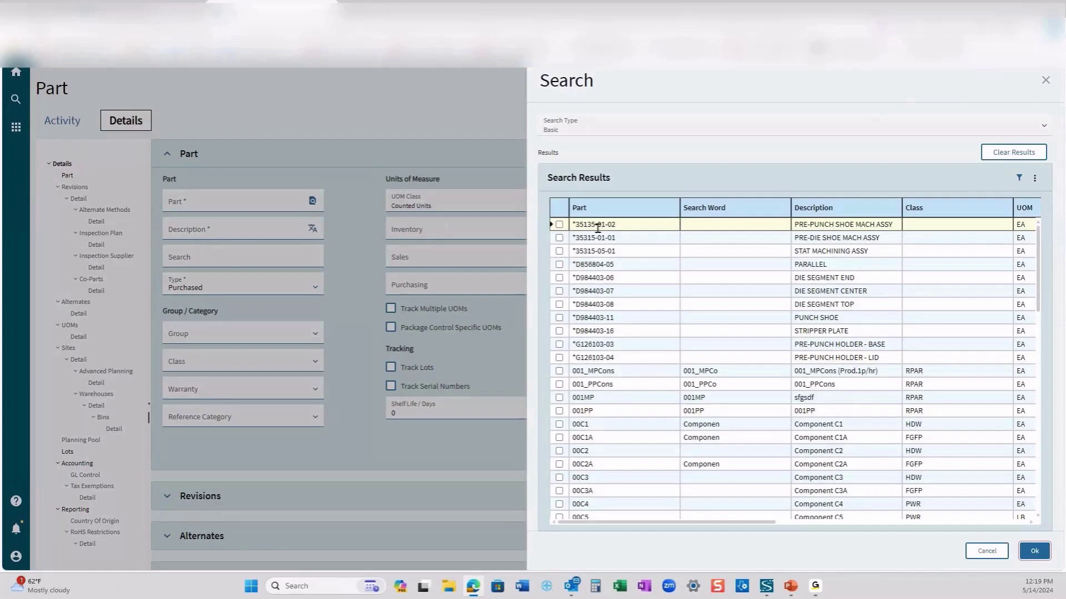
scroll(616, 400, down, 10)
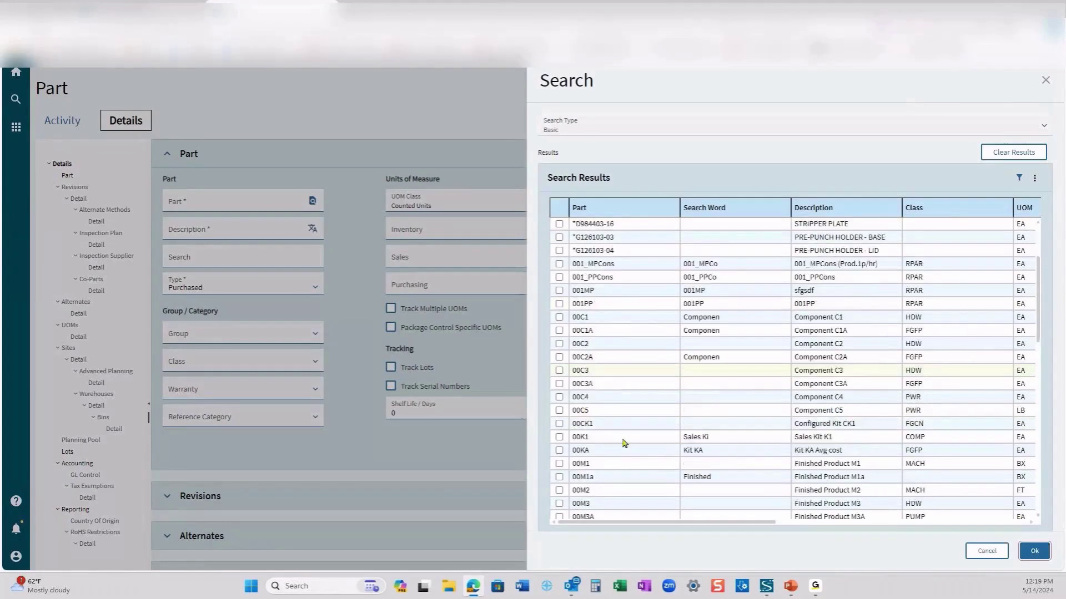
scroll(605, 439, down, 3)
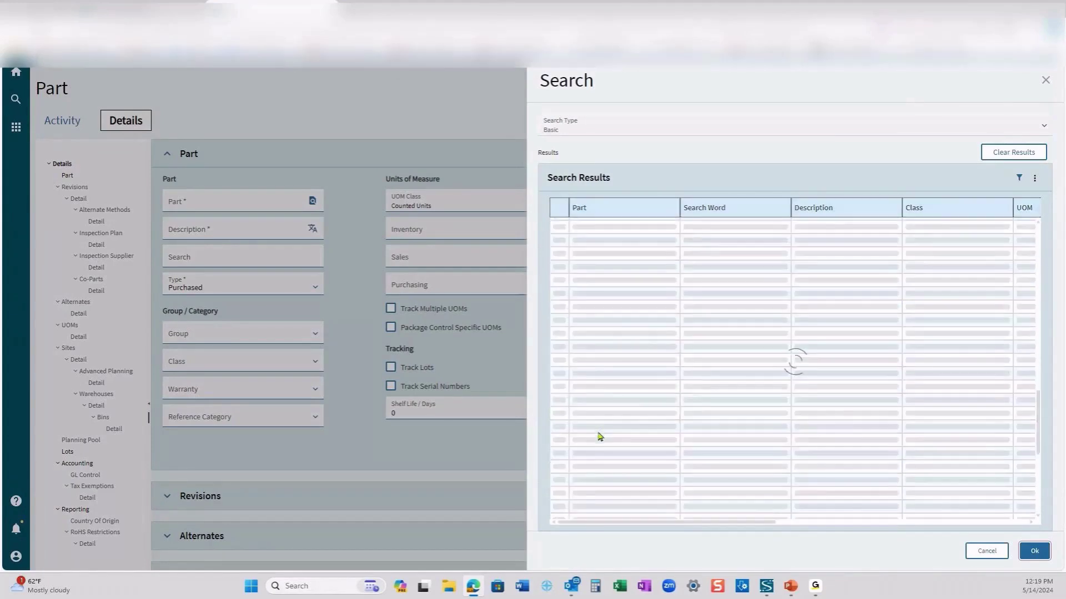
scroll(585, 362, down, 5)
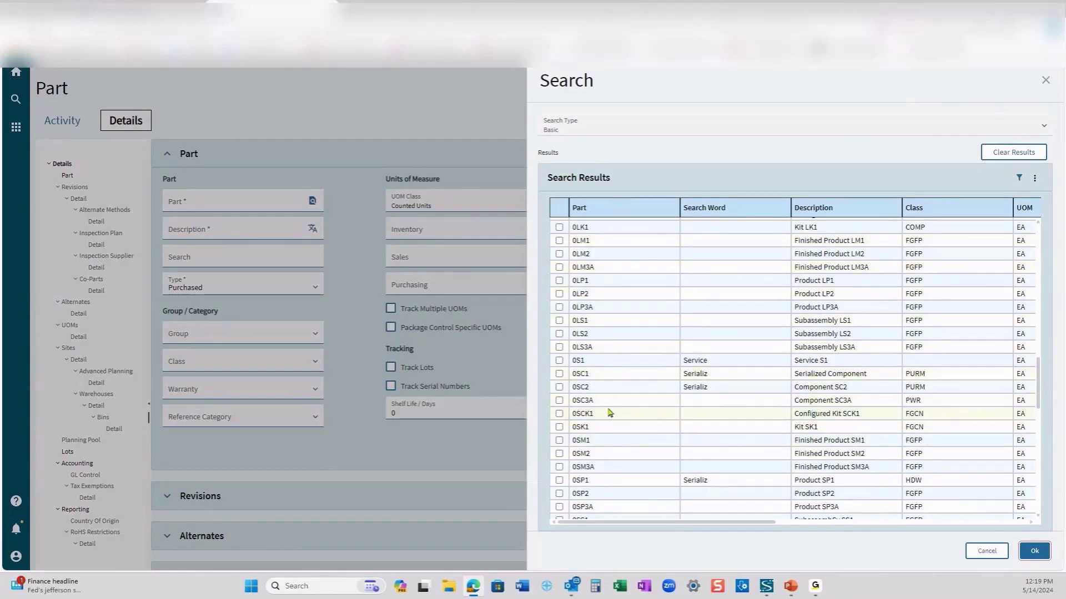
scroll(588, 332, down, 2)
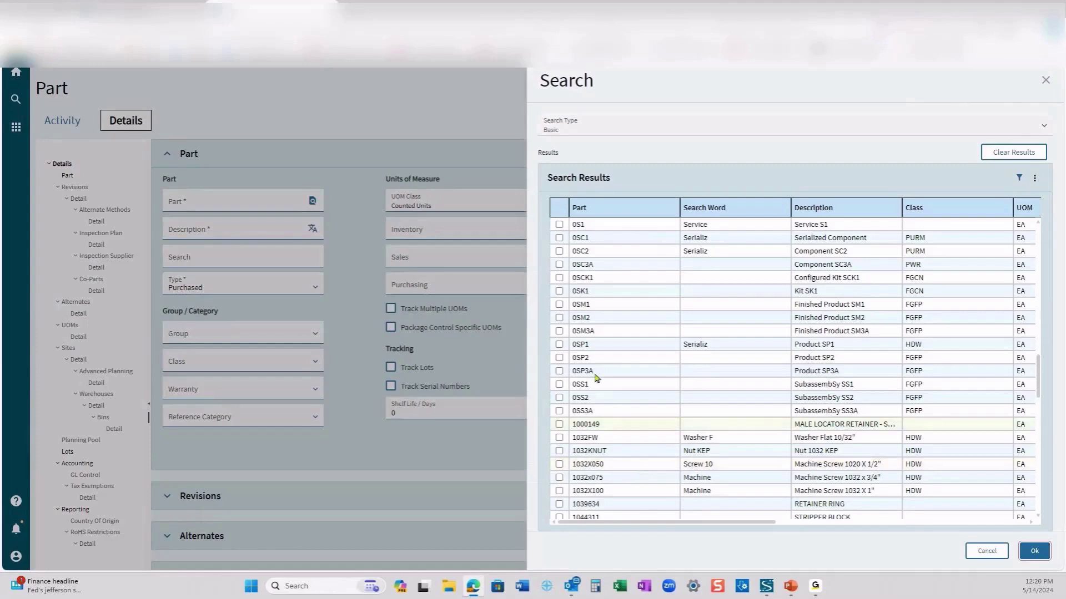
click(1045, 80)
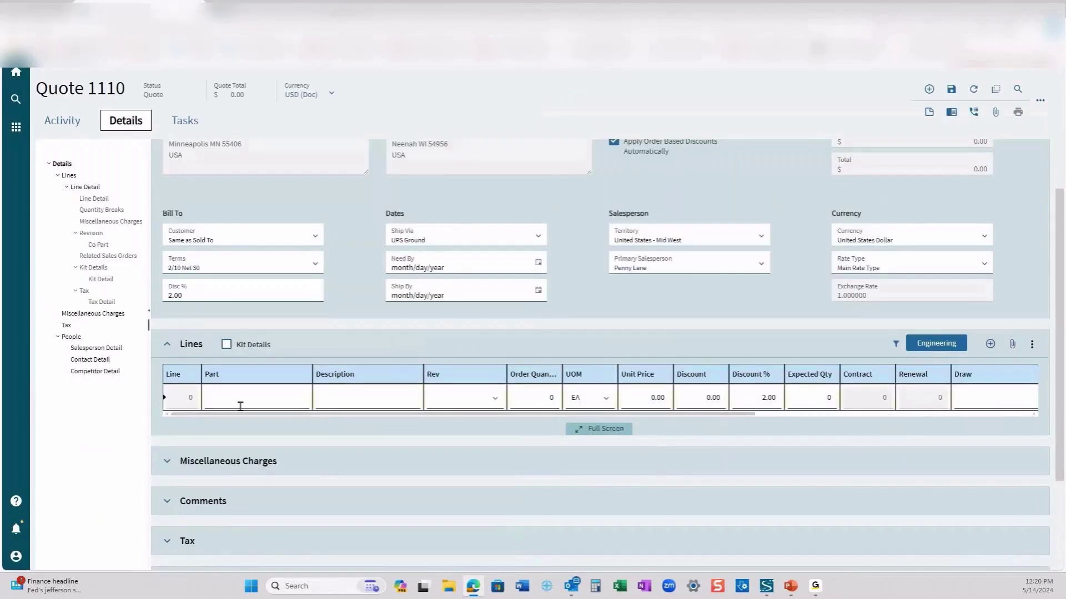